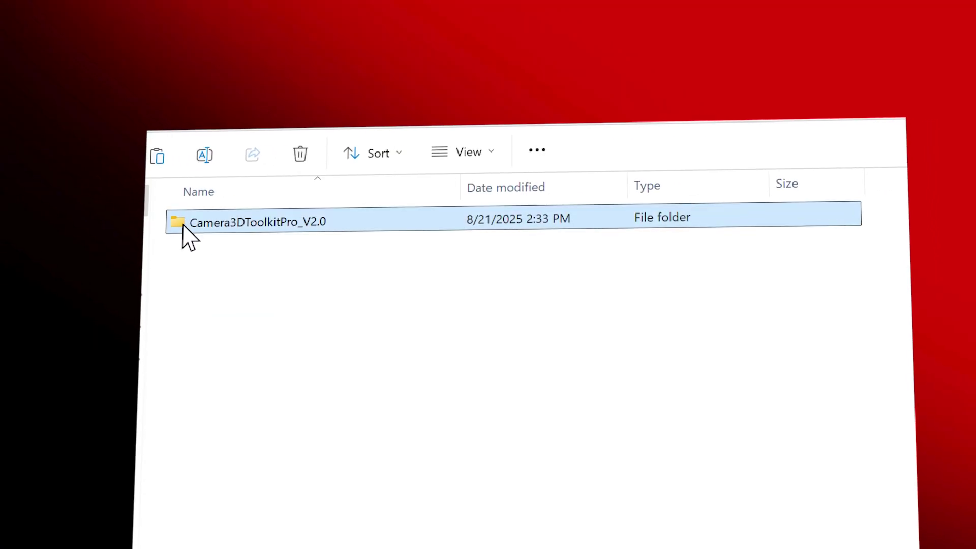
- Open the Camera3DToolkitPro_V2.0 folder and read through UserManual.pdf
double_click(202, 219)
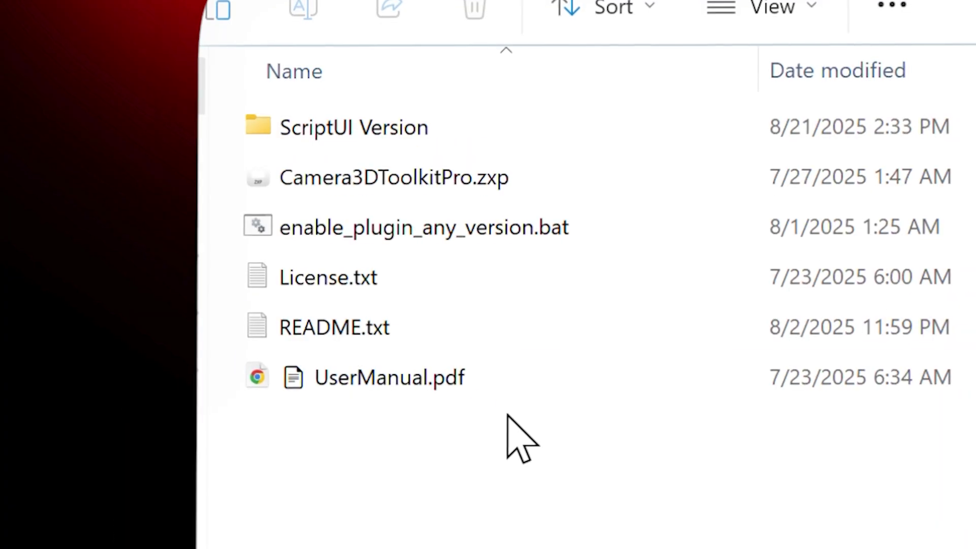
double_click(400, 377)
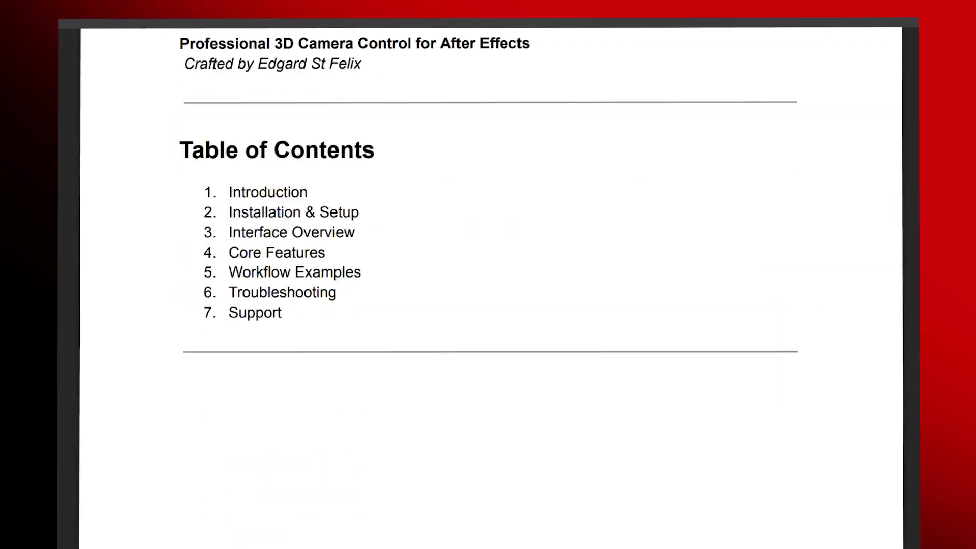
scroll(488, 274, down, 10)
scroll(488, 274, down, 15)
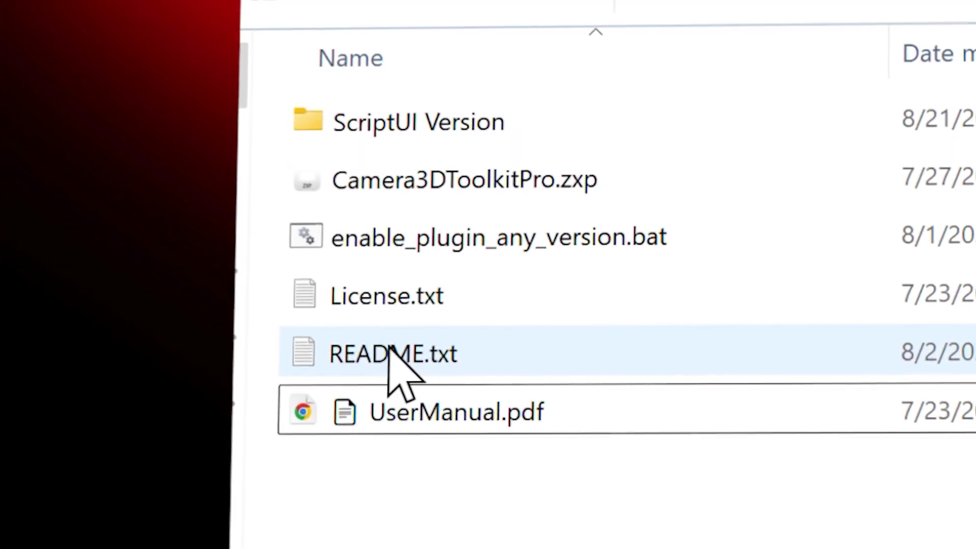
- Read README.txt, then select the Camera3DToolkitPro.zxp package
click(393, 353)
double_click(365, 344)
scroll(922, 364, down, 15)
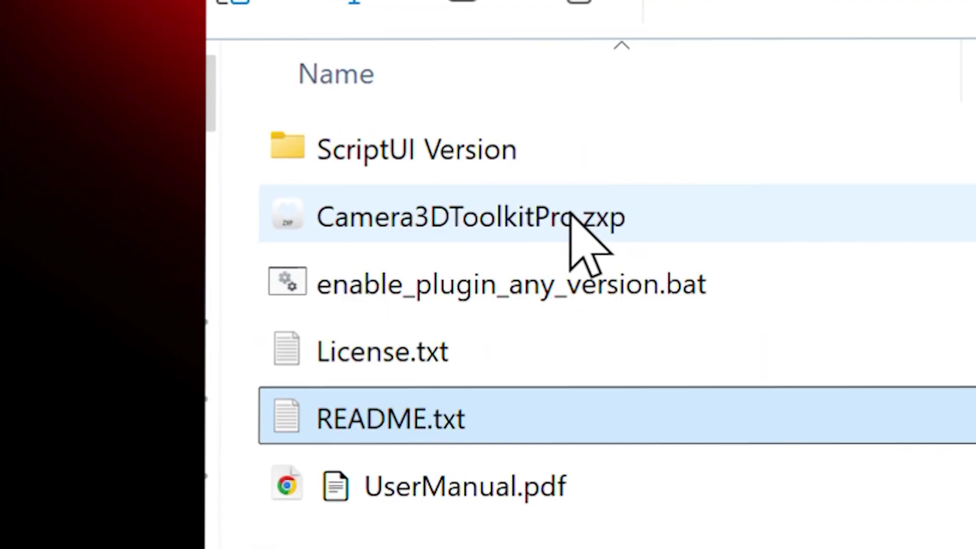
click(497, 226)
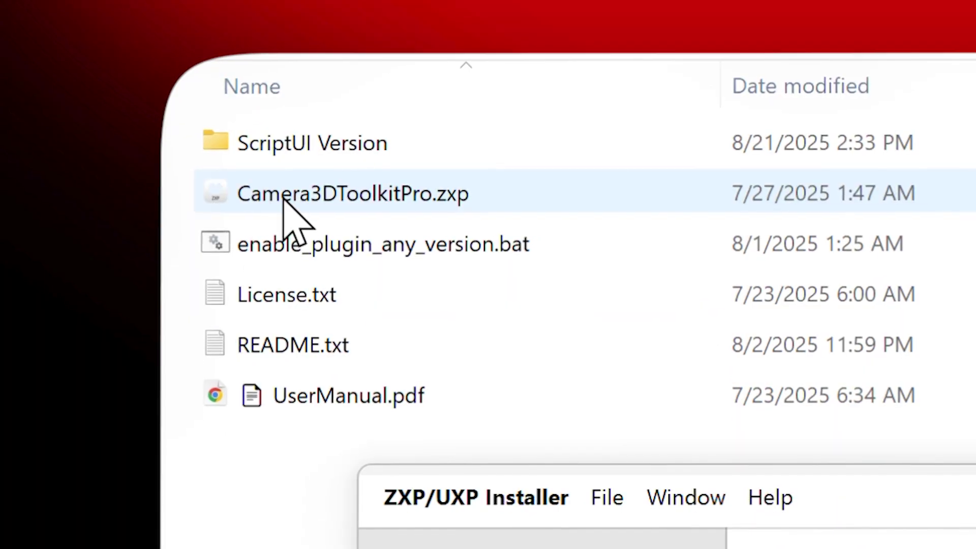
- Drop Camera3DToolkitPro.zxp into the ZXP/UXP Installer, install it, and dismiss the success message
drag(272, 85, 514, 268)
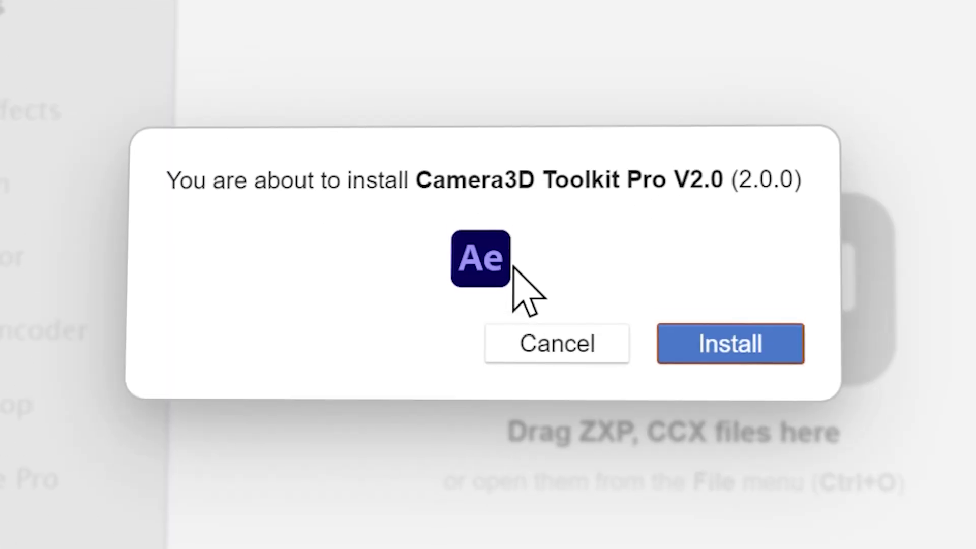
click(737, 335)
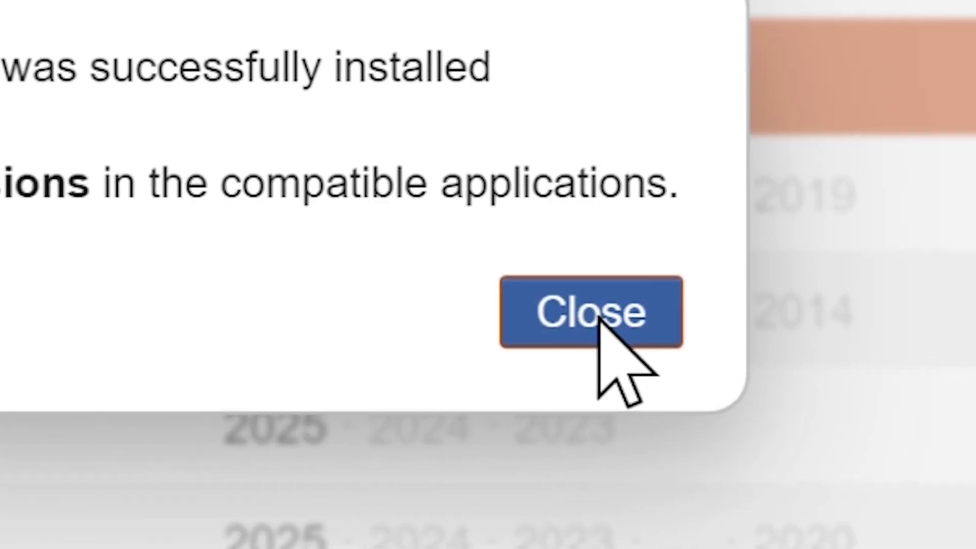
click(595, 325)
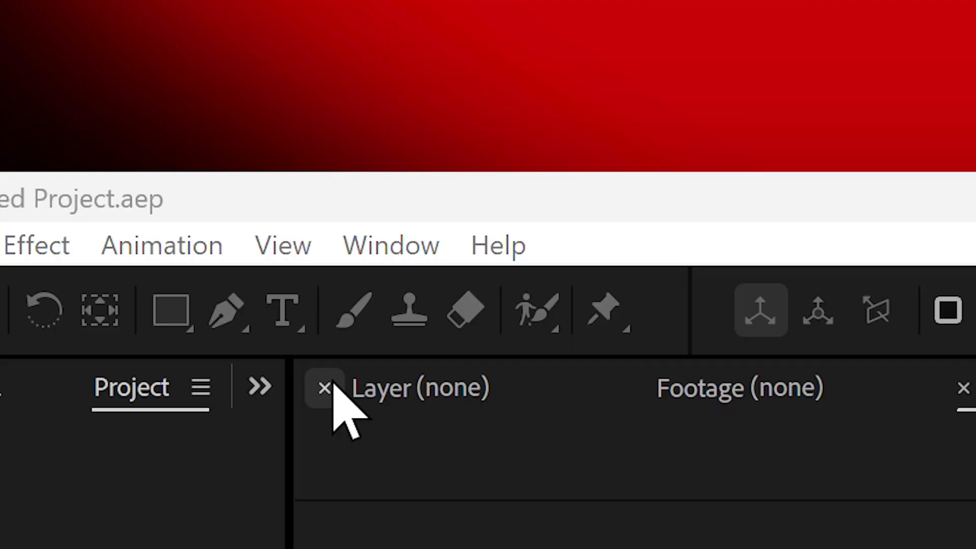
- Open Camera3D Toolkit Pro V2.0 from Window > Extensions and dock it beside SpeedFX Pro
click(377, 249)
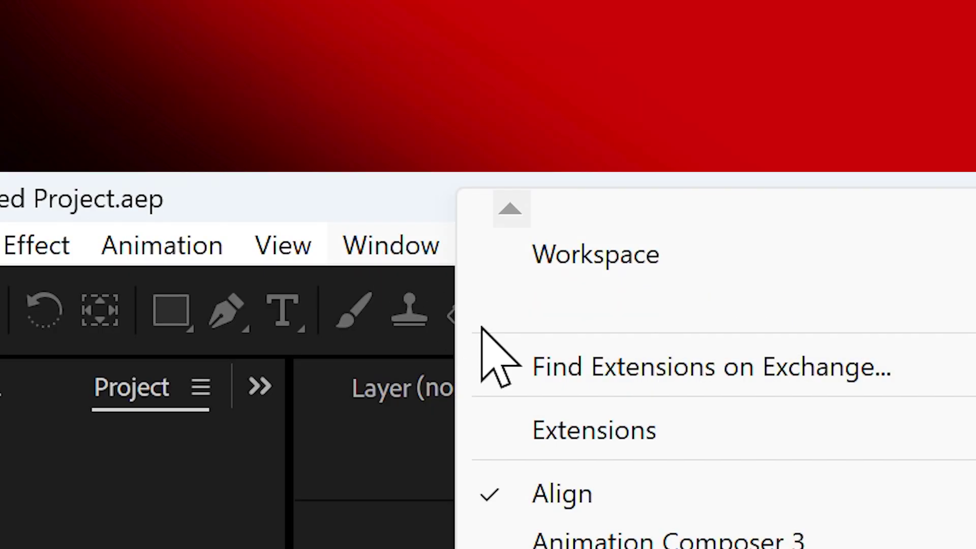
mouse_move(654, 448)
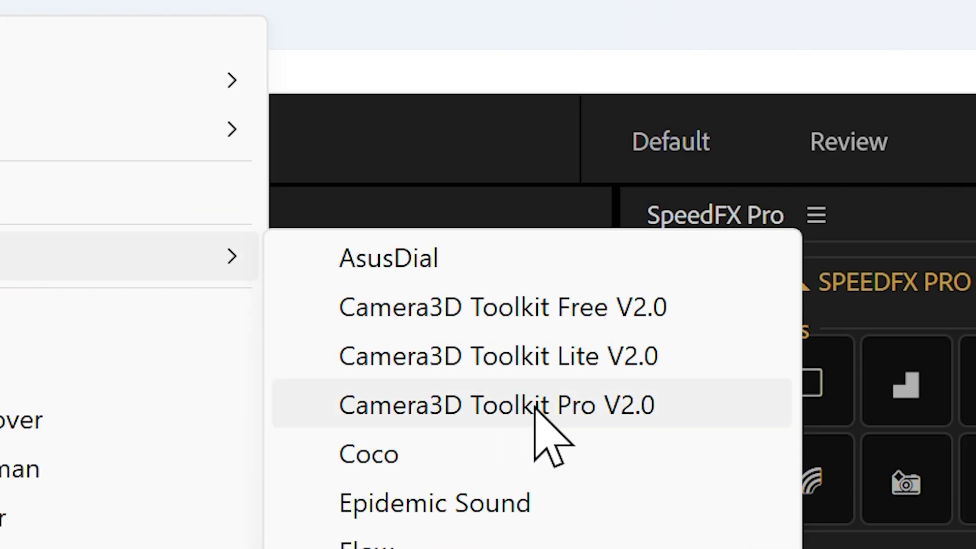
click(535, 407)
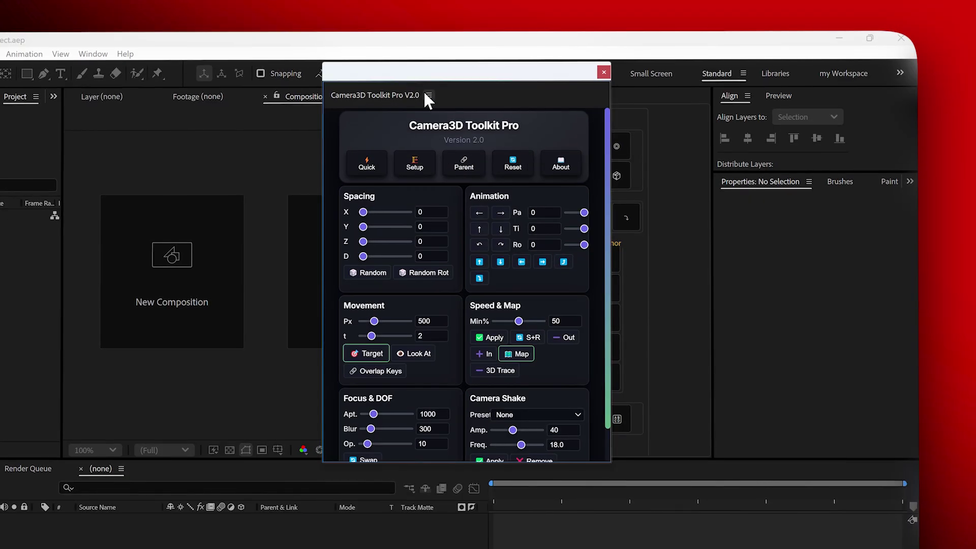
drag(428, 100, 464, 196)
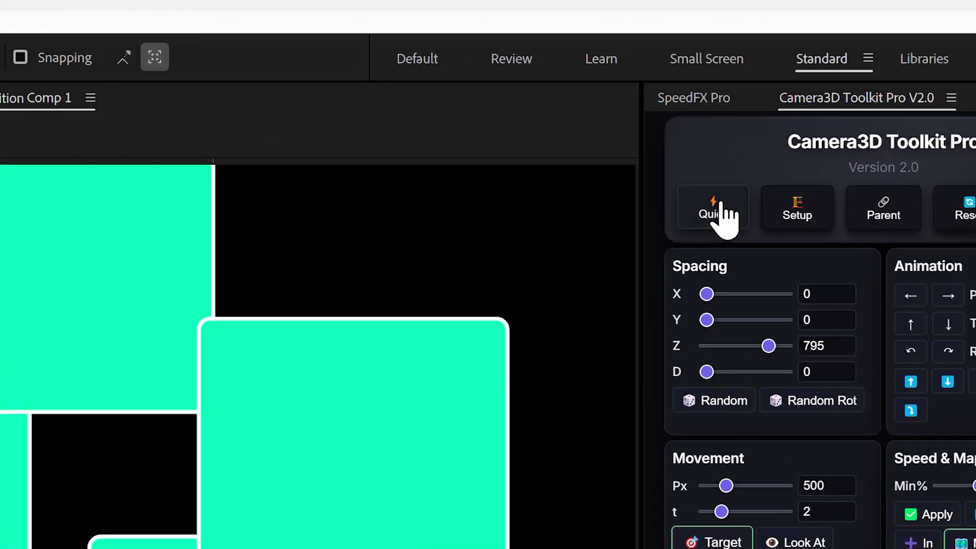
- Run the toolkit's Quick setup to make the card layers 3D planes with a camera
click(700, 120)
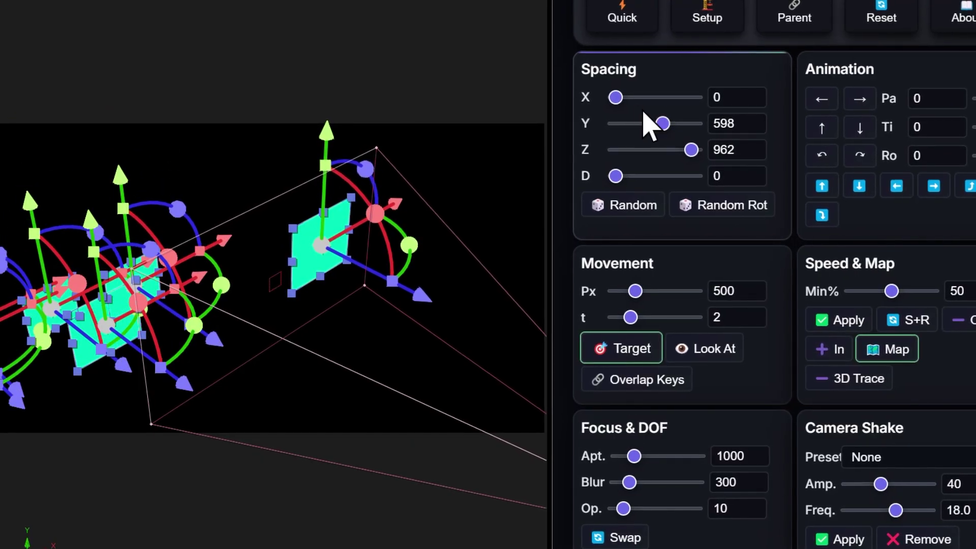
- Set Spacing Z to 500, randomize card distances with D at 811, and add random rotations
drag(627, 102, 648, 102)
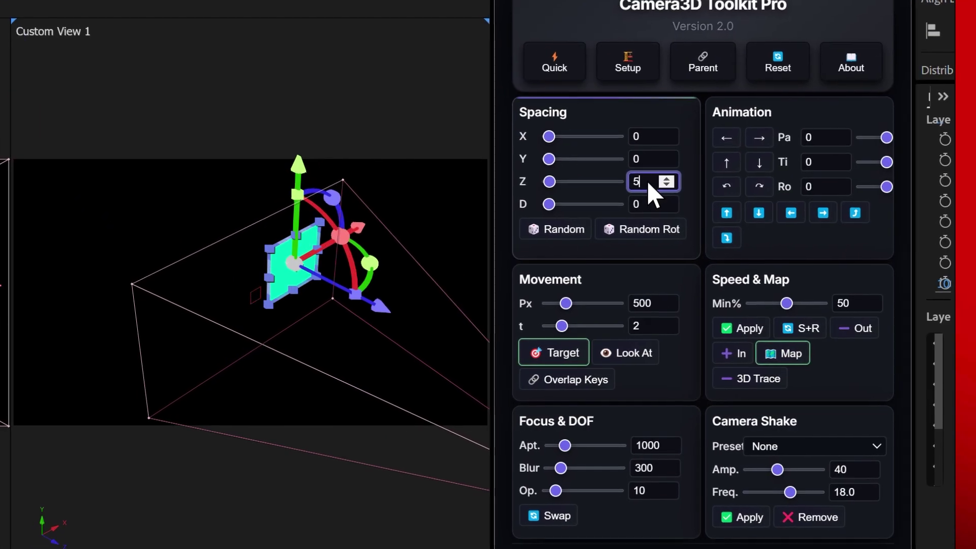
key(BackSpace)
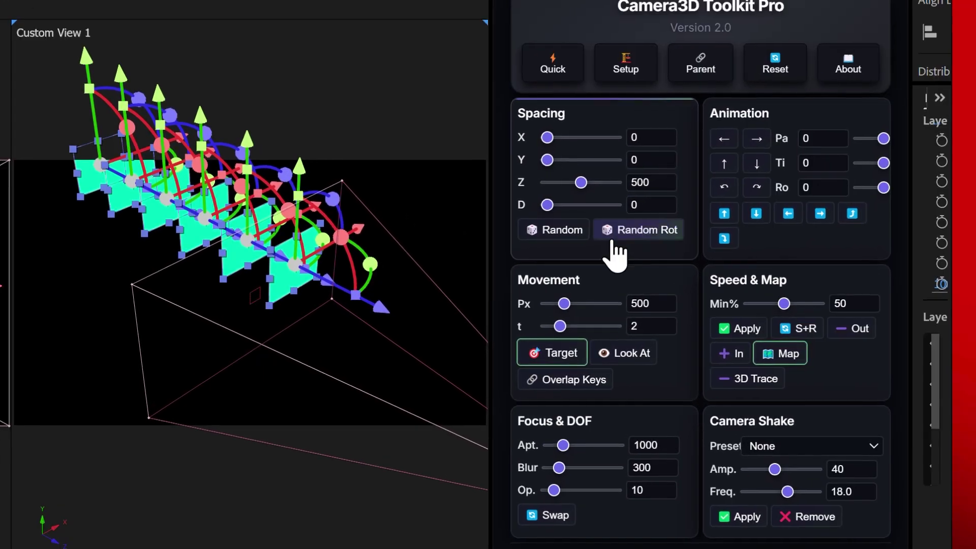
click(601, 217)
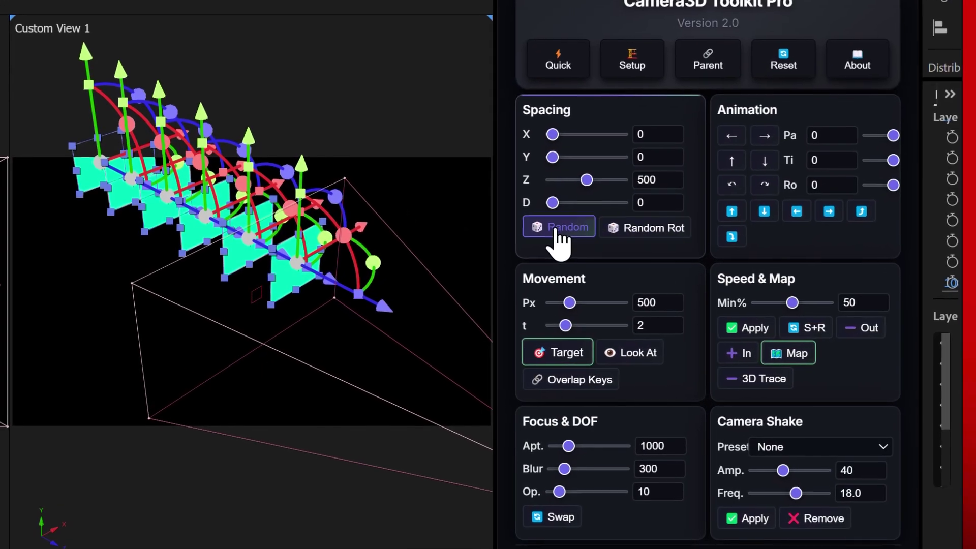
drag(563, 198, 602, 198)
click(606, 216)
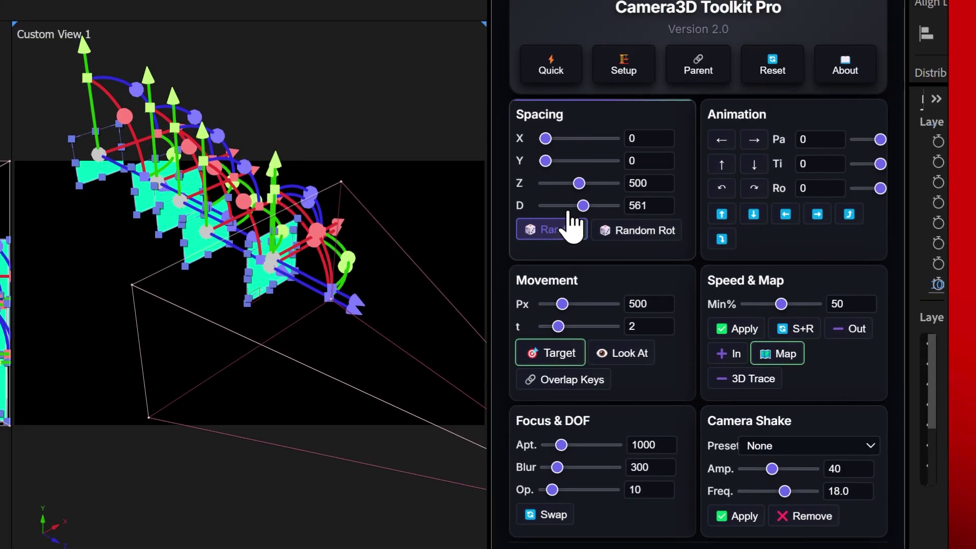
drag(585, 204, 637, 204)
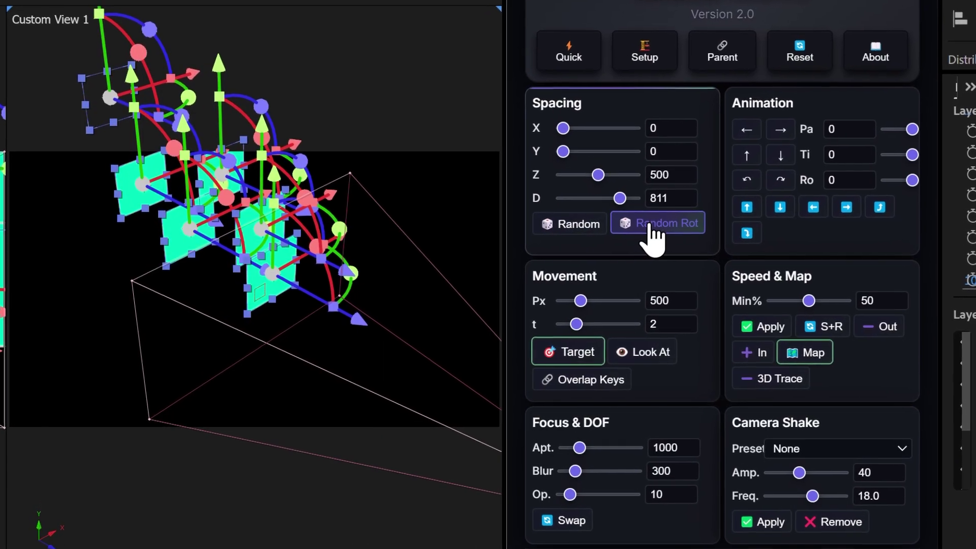
click(651, 226)
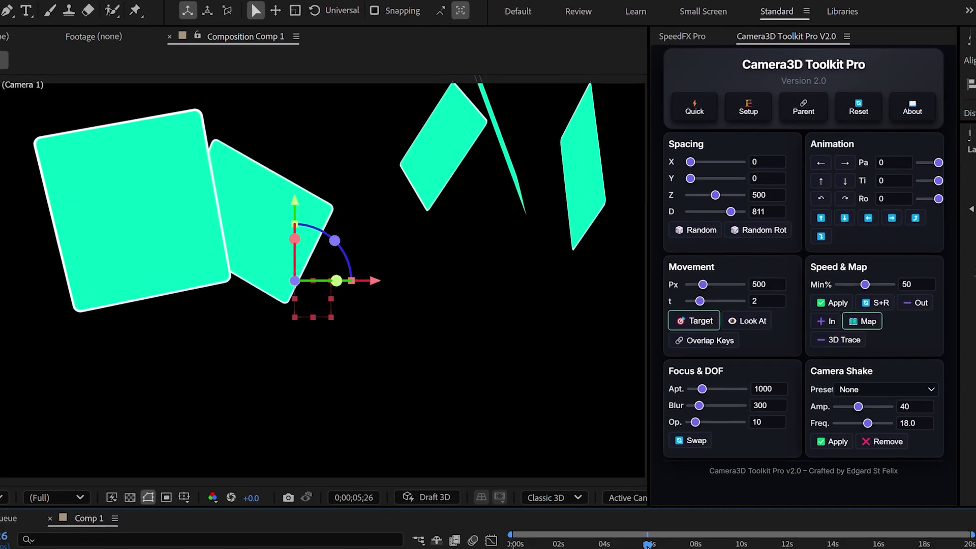
- Add a rotating camera move with pan -157, tilt 55 and roll -219
click(831, 195)
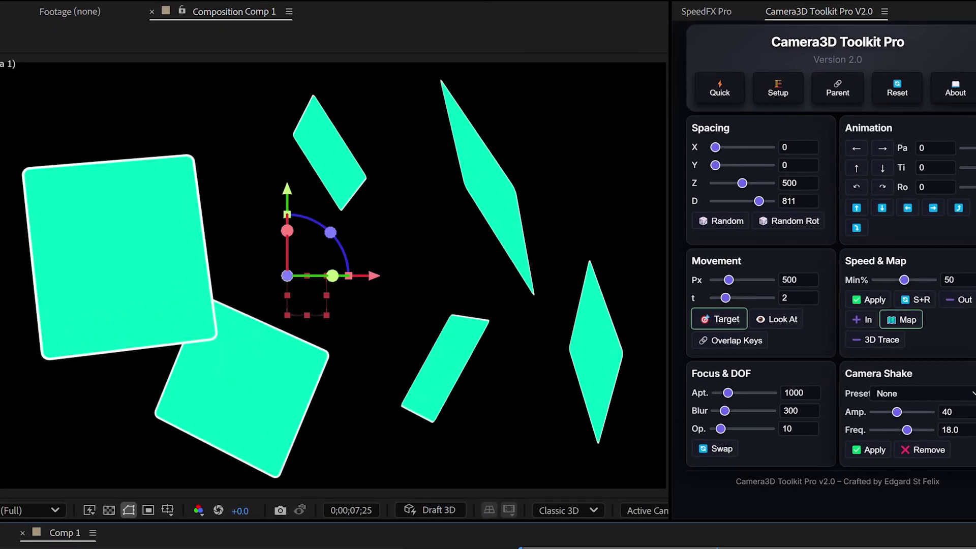
click(862, 209)
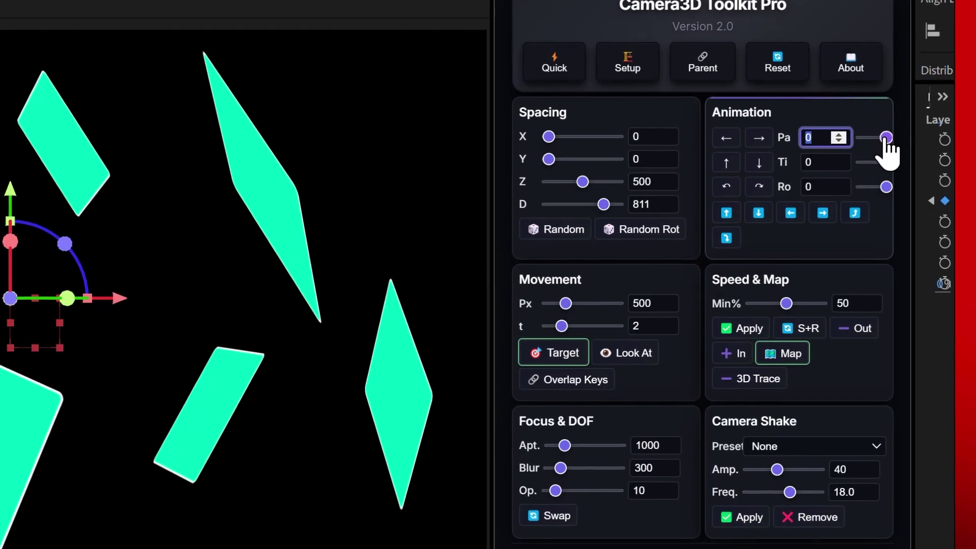
drag(937, 163, 931, 165)
drag(892, 134, 888, 134)
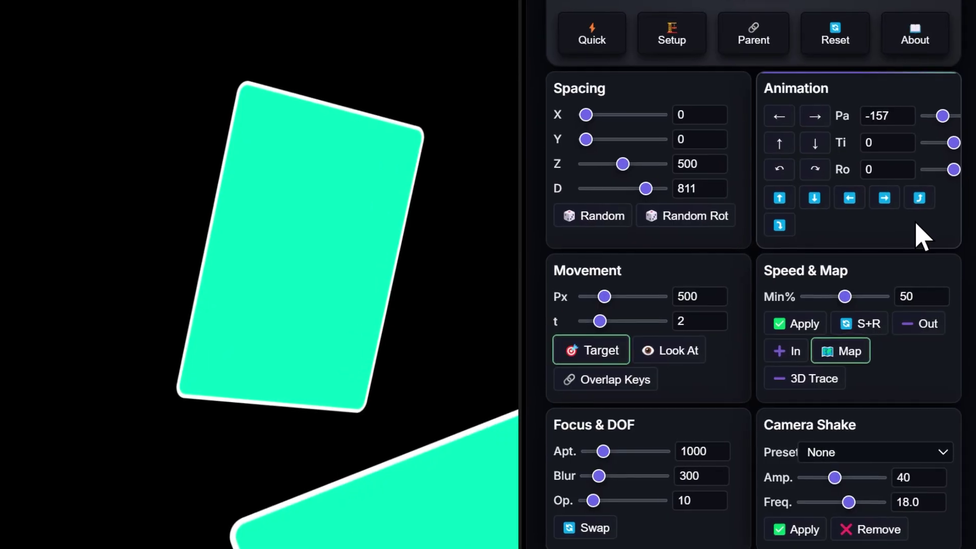
drag(933, 148, 935, 149)
drag(932, 175, 925, 176)
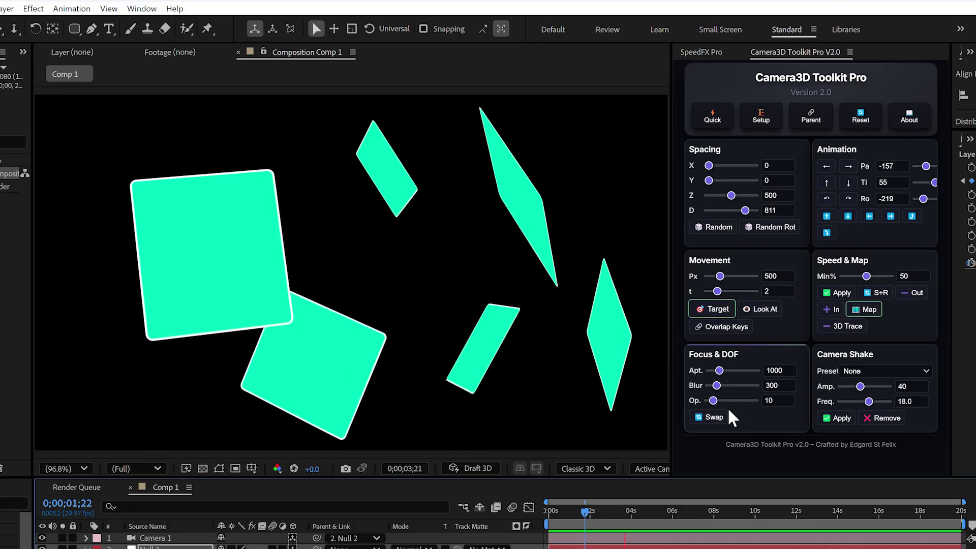
- Add a sideways slide and another camera move, then preview and stop back at the start
click(891, 216)
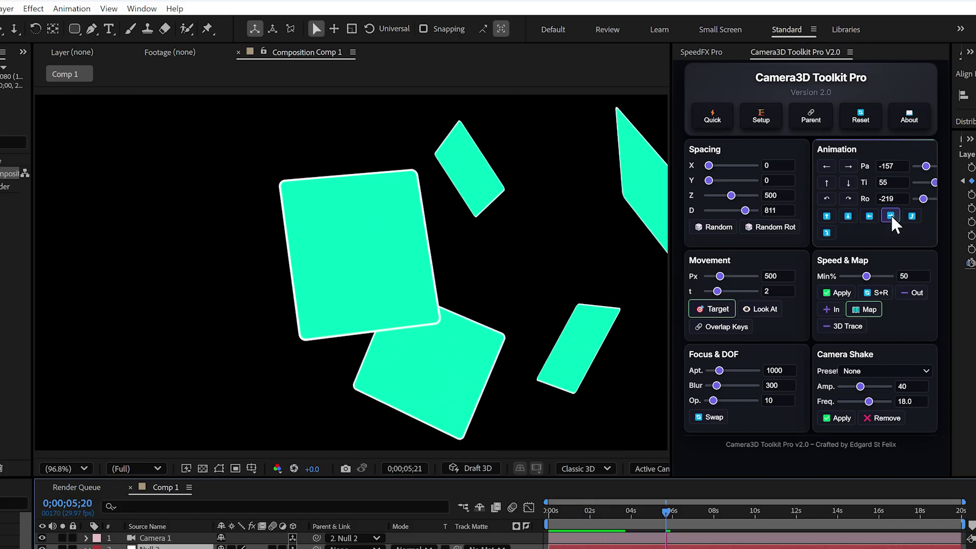
click(826, 232)
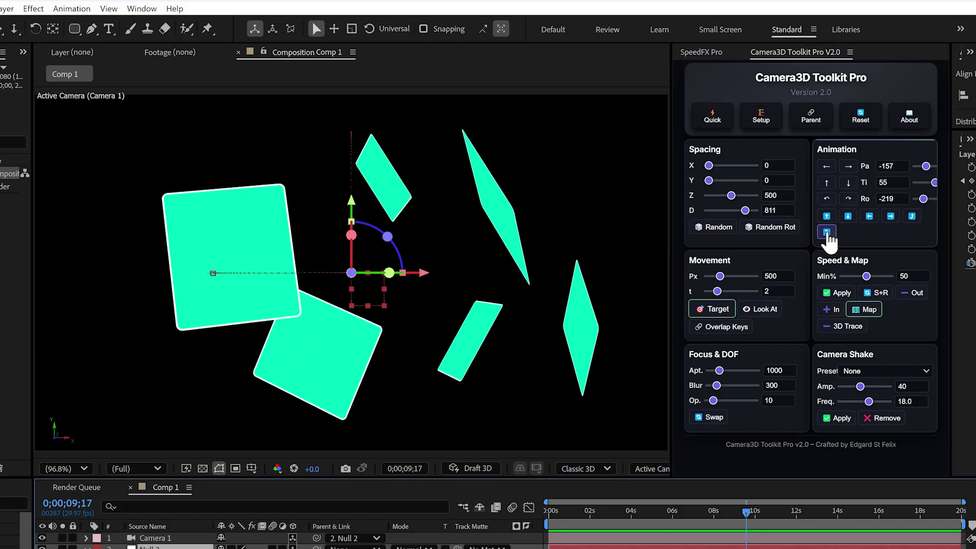
key(space)
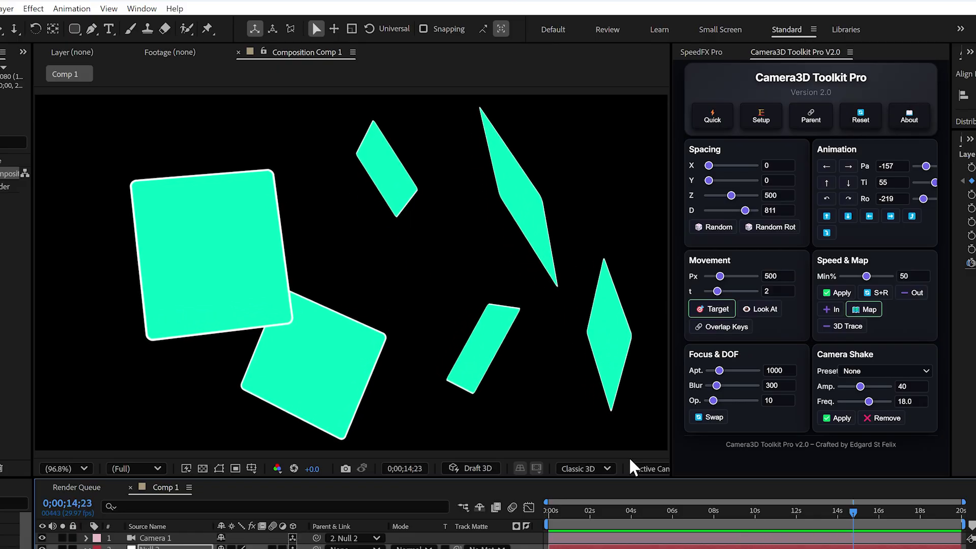
key(space)
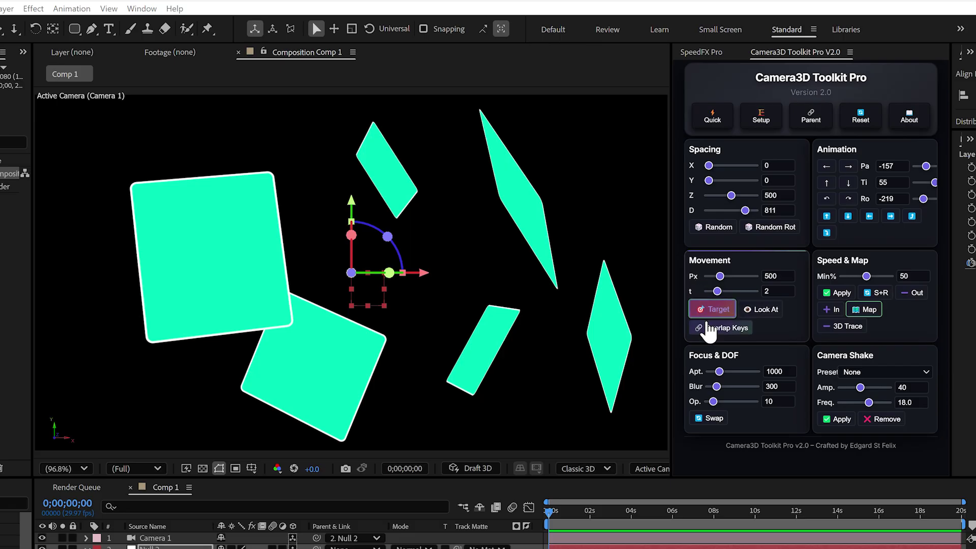
- Set the movement duration t to 4 and the Px distance to 1000
drag(717, 291, 724, 290)
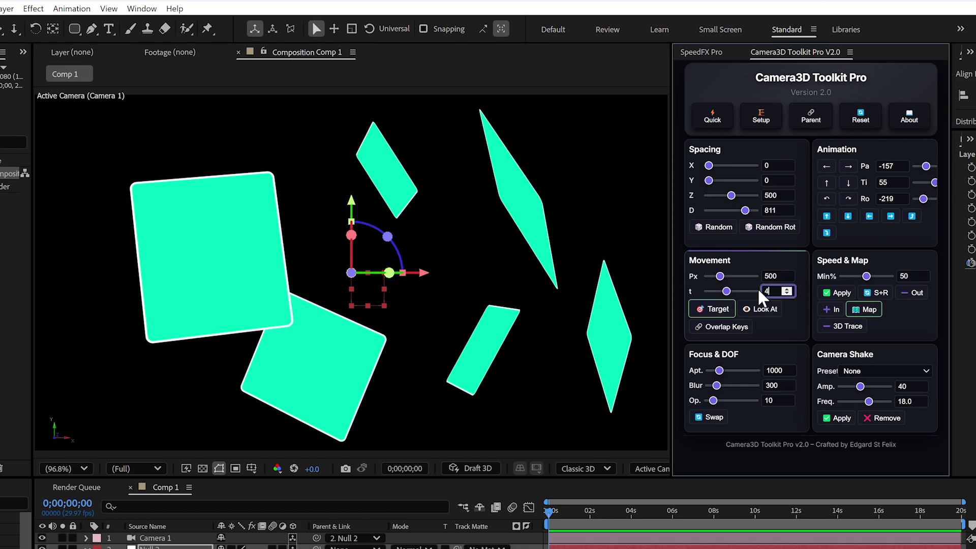
key(Return)
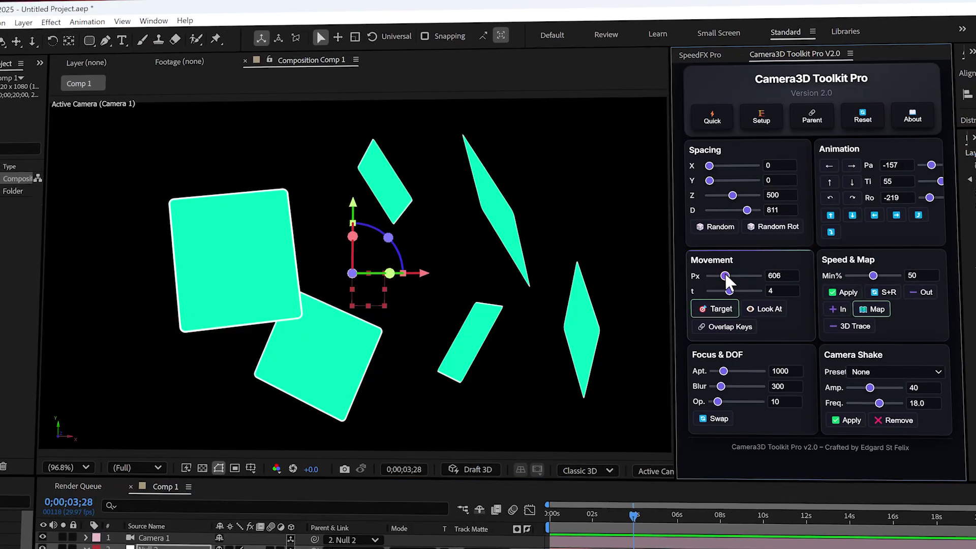
drag(722, 276, 743, 276)
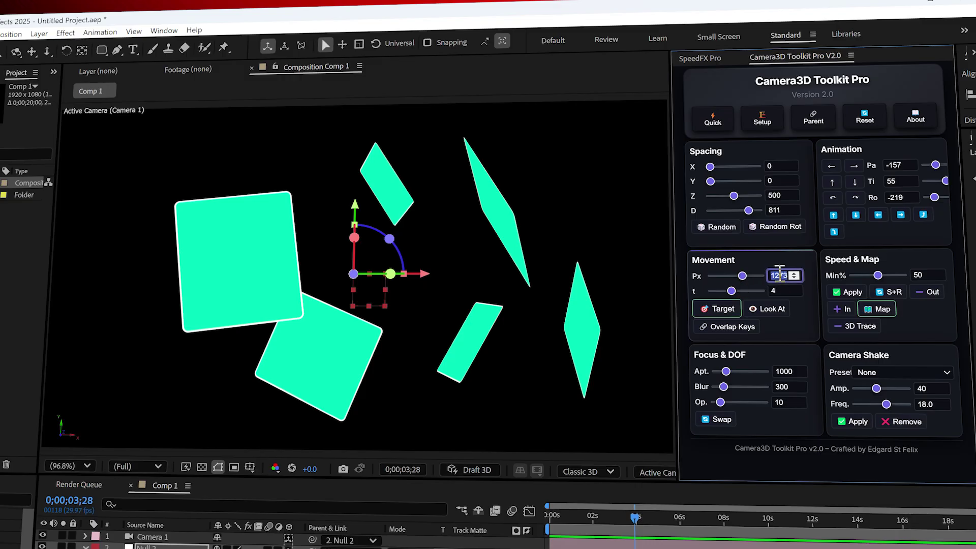
click(778, 274)
text(1000)
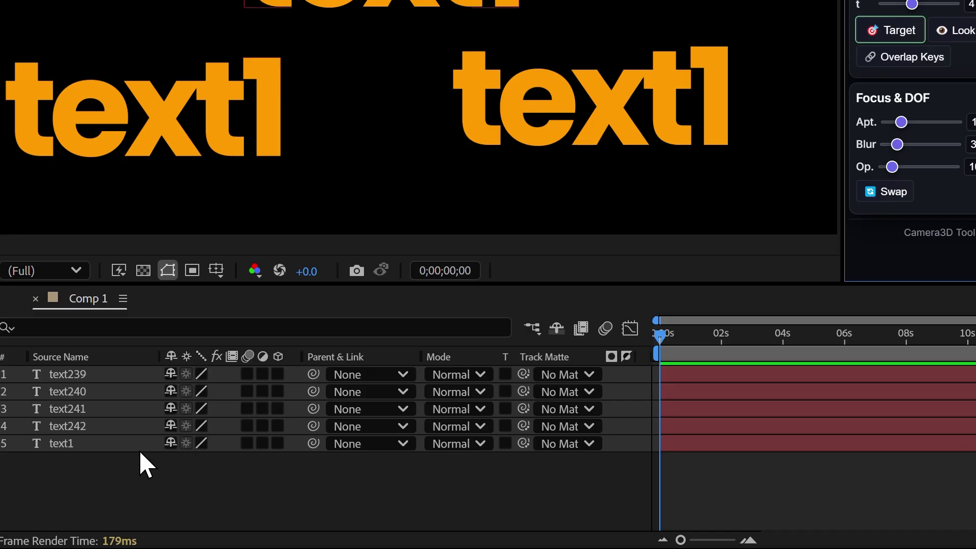
- Select all five text layers and shift text242 left and down in the composition
click(109, 450)
drag(111, 471, 111, 374)
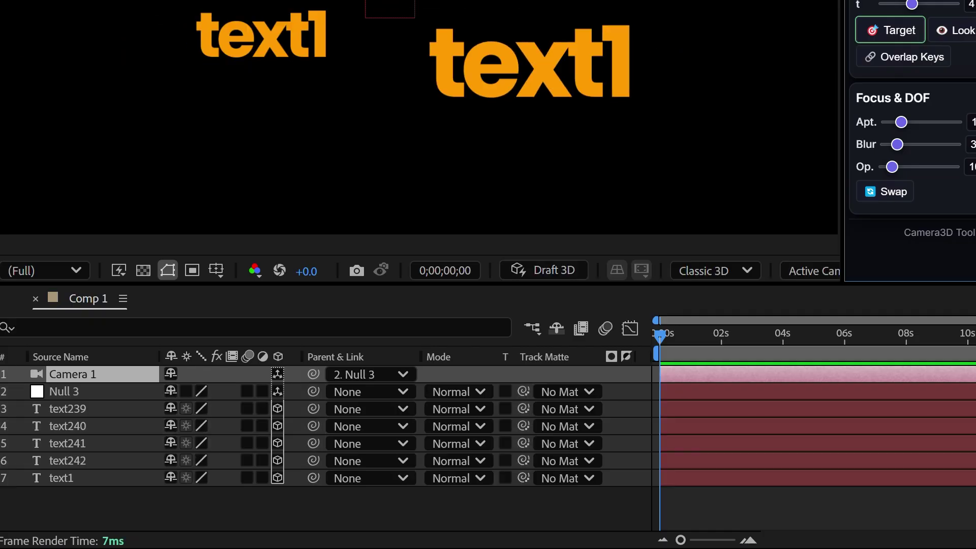
click(297, 503)
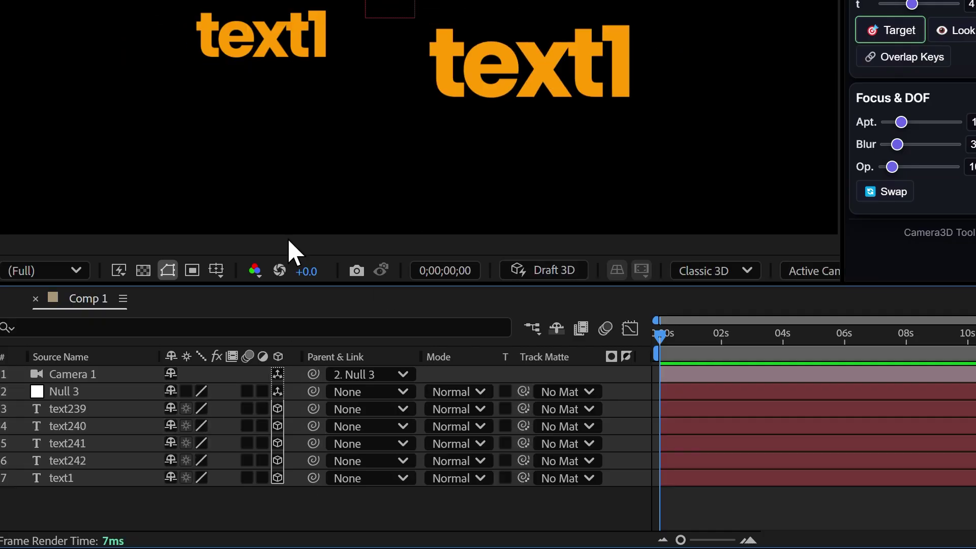
drag(252, 54, 207, 66)
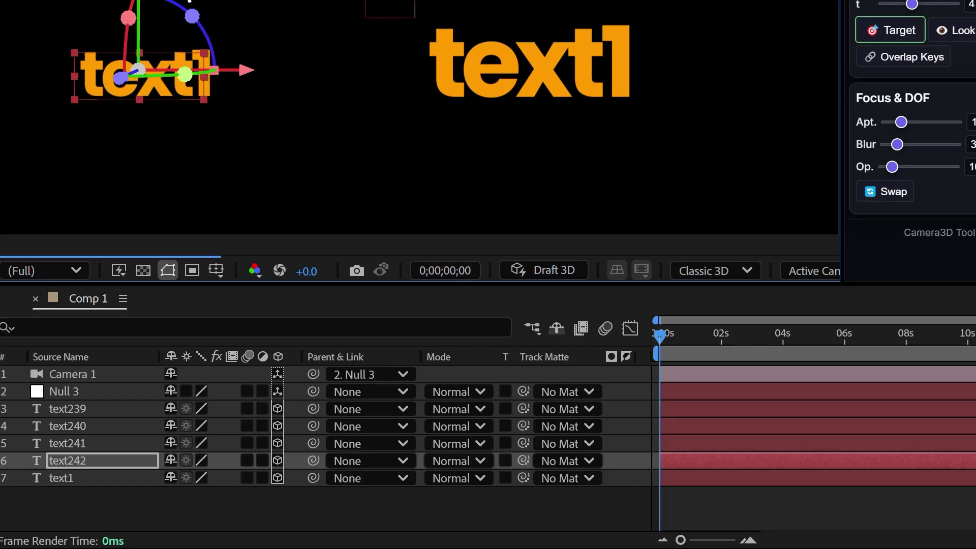
- Select text241 and text1, then add Target camera moves aimed at several text layers
click(68, 443)
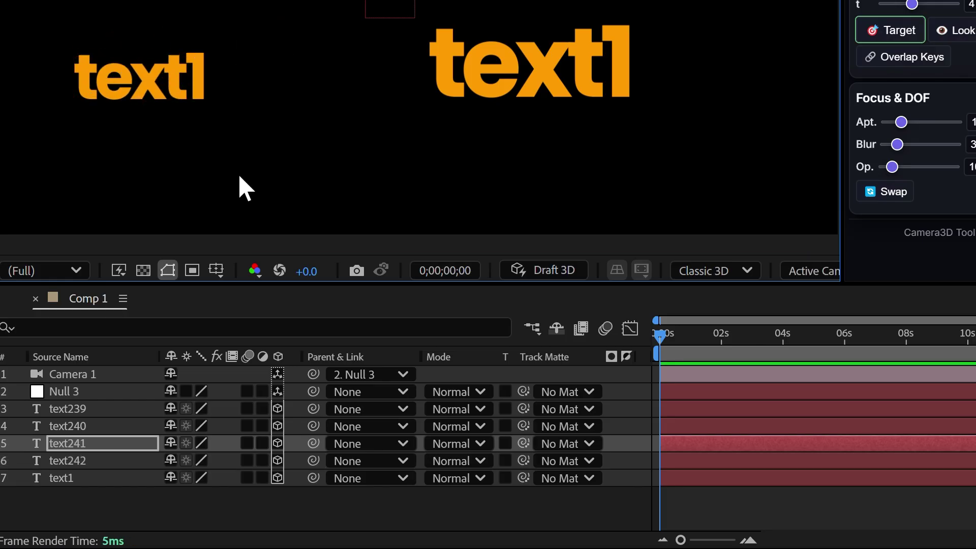
click(317, 507)
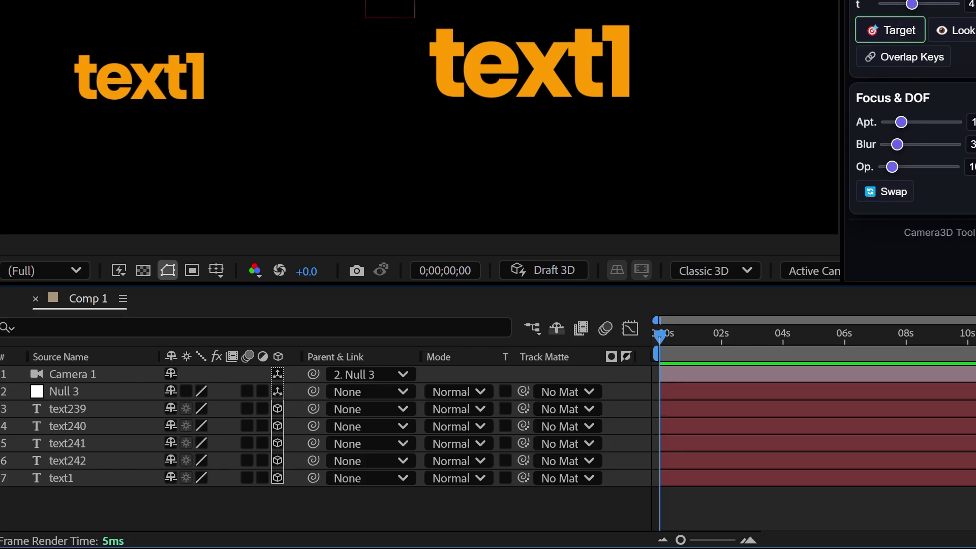
click(68, 444)
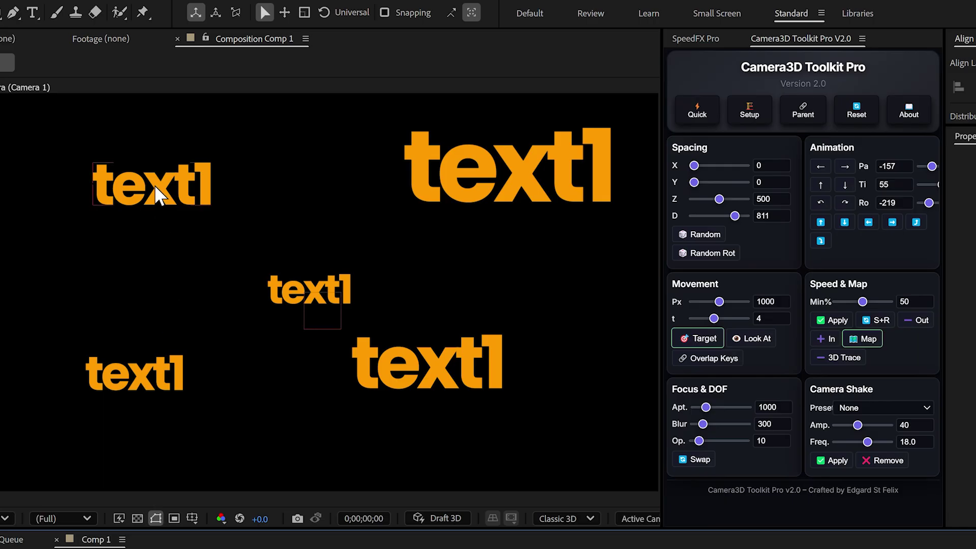
click(154, 185)
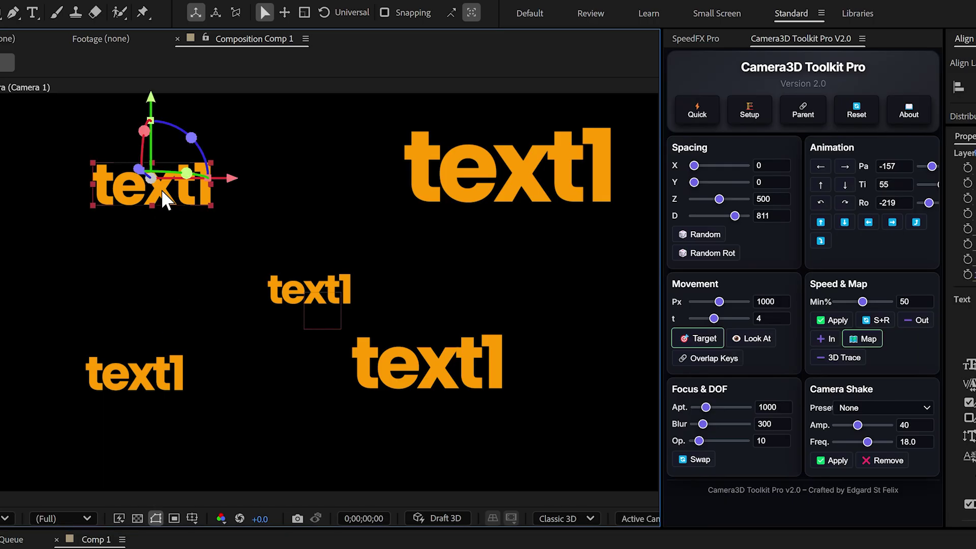
click(696, 342)
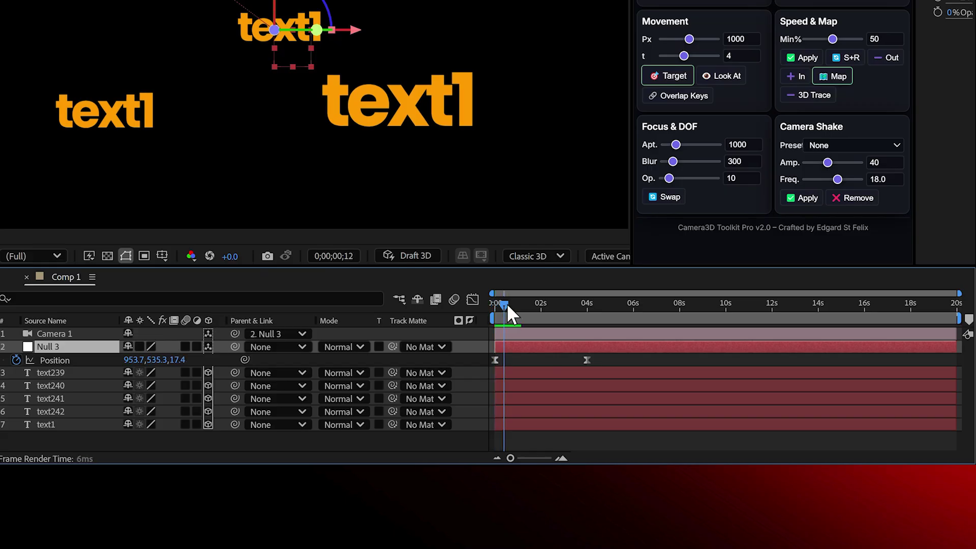
drag(508, 304, 538, 313)
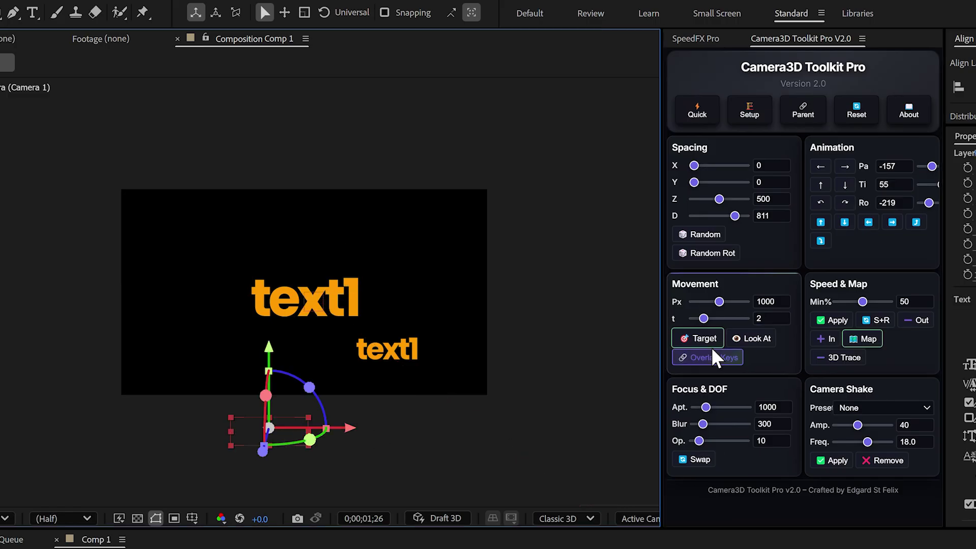
click(707, 339)
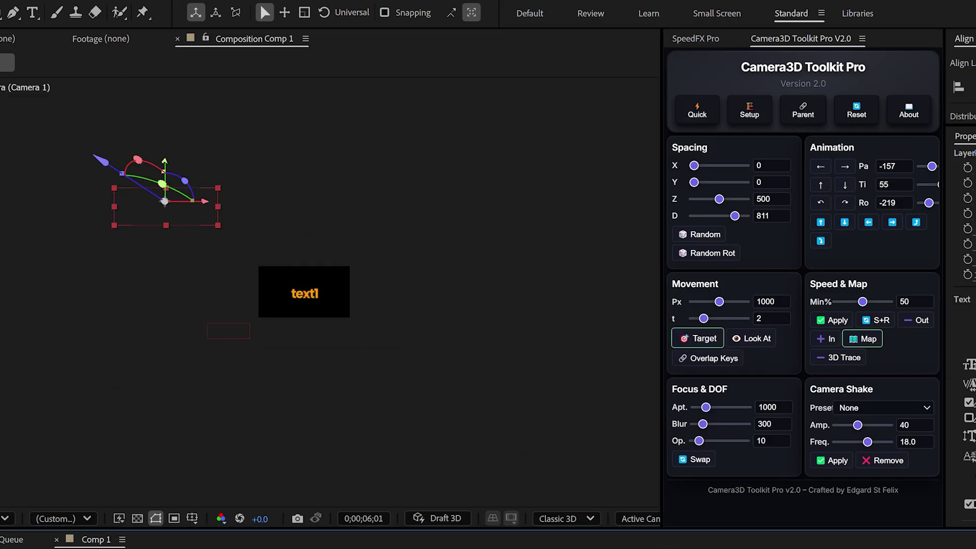
click(697, 340)
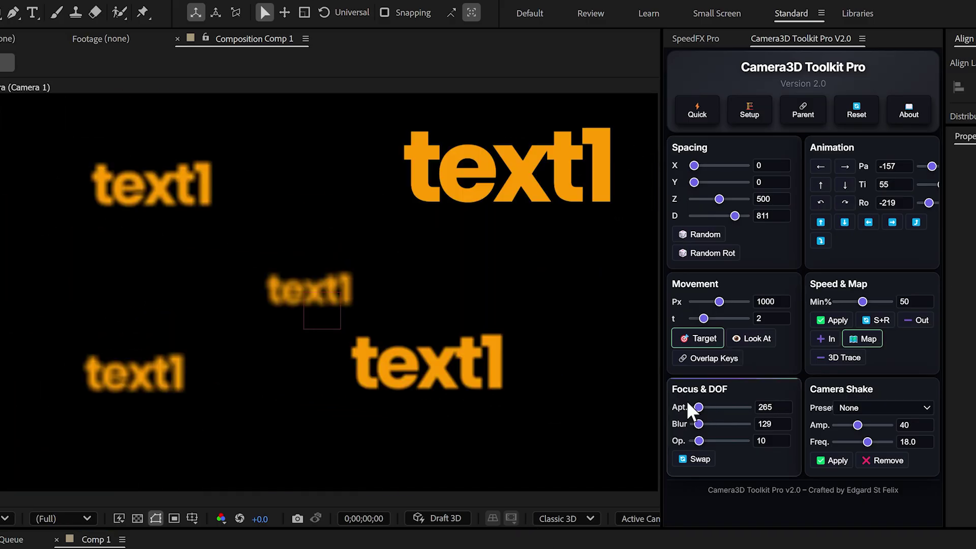
- Raise the Focus & DOF Blur to 417 so out-of-focus text blurs heavily
drag(699, 424, 705, 424)
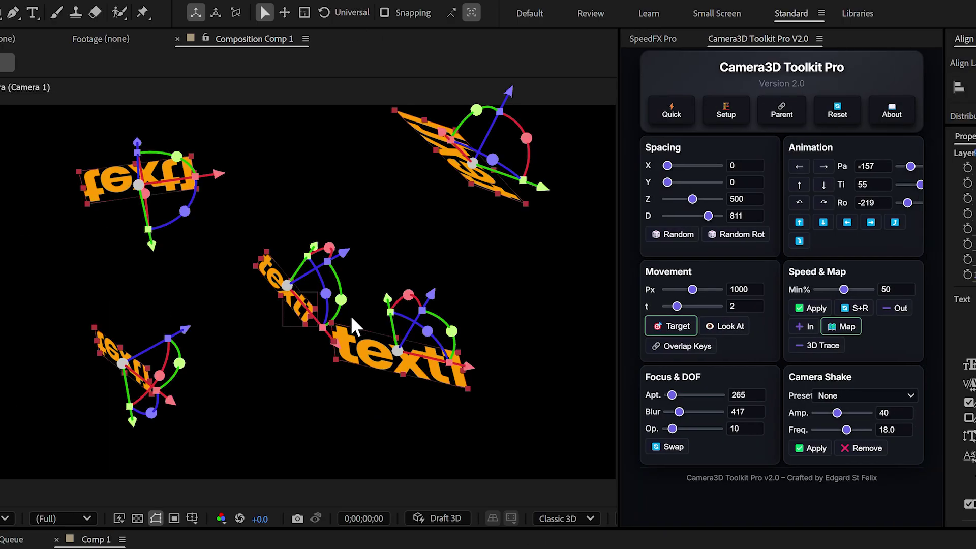
- Deselect all layers and preview the camera sweeping past the tilted text
key(ctrl+shift+a)
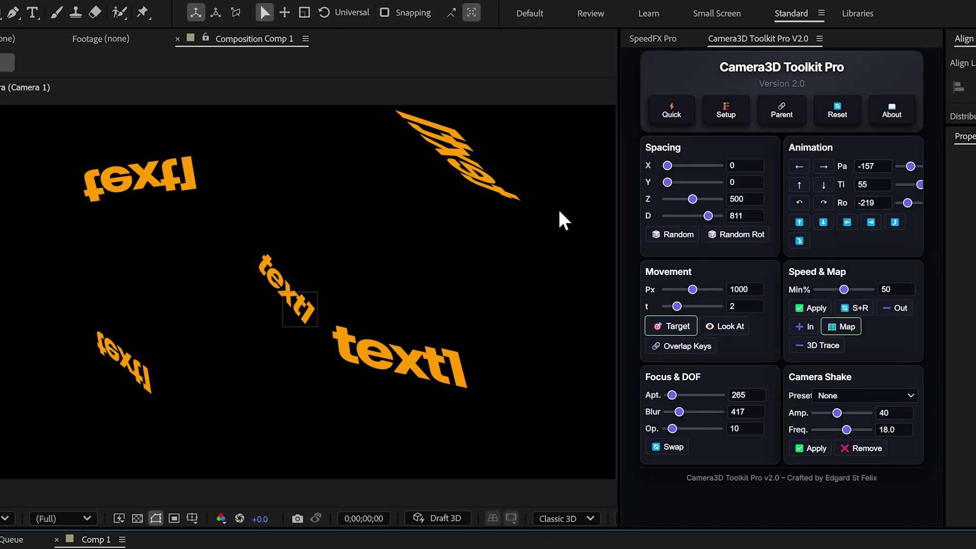
key(space)
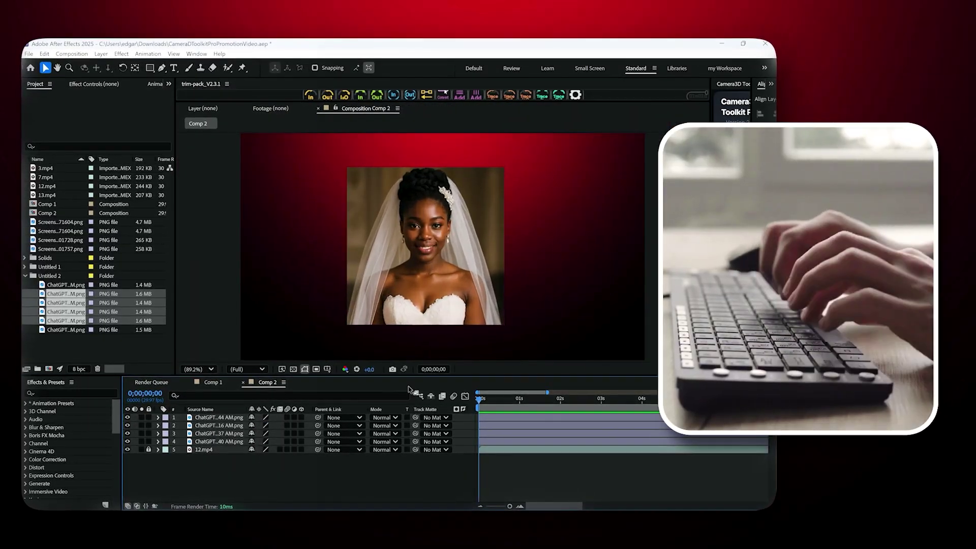
- Add a new camera to Comp 2 and reveal the sixth image layer's Position
key(ctrl+alt+shift+c)
click(521, 378)
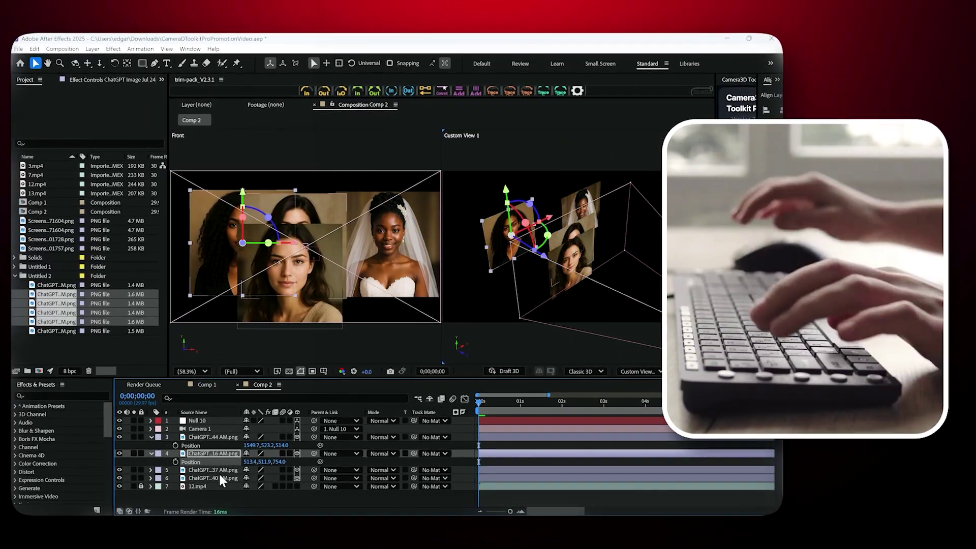
click(211, 487)
key(p)
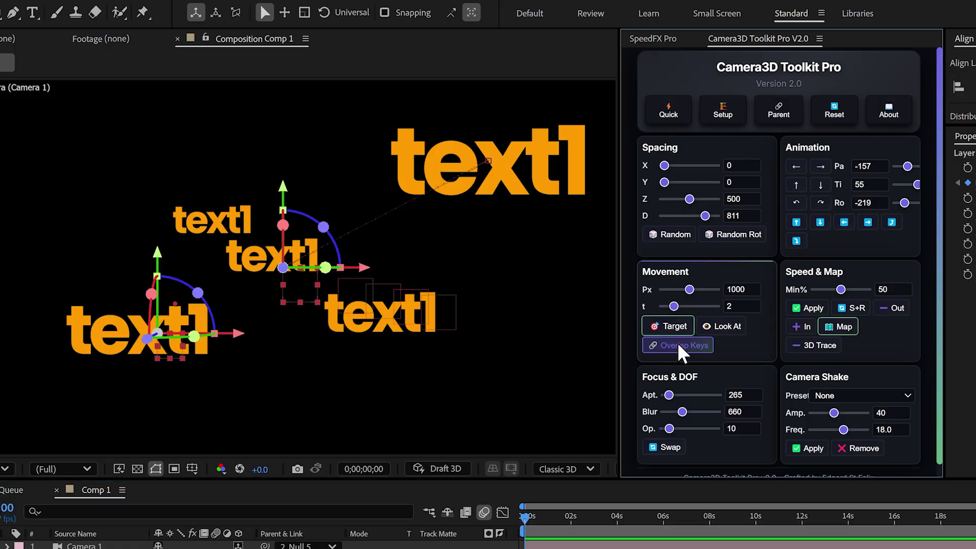
- Build an overlapping keyframe chain of six nulls and reveal their Position keyframes
click(678, 344)
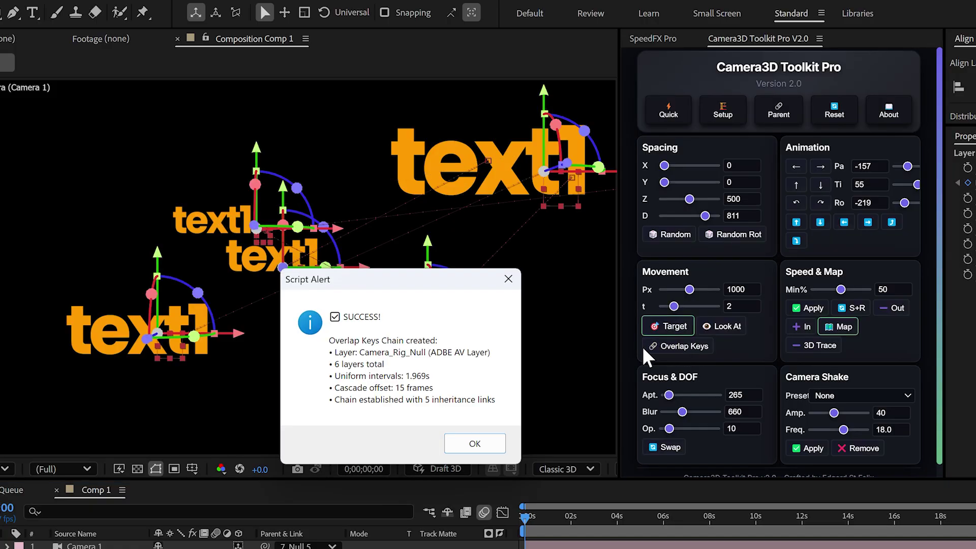
click(471, 444)
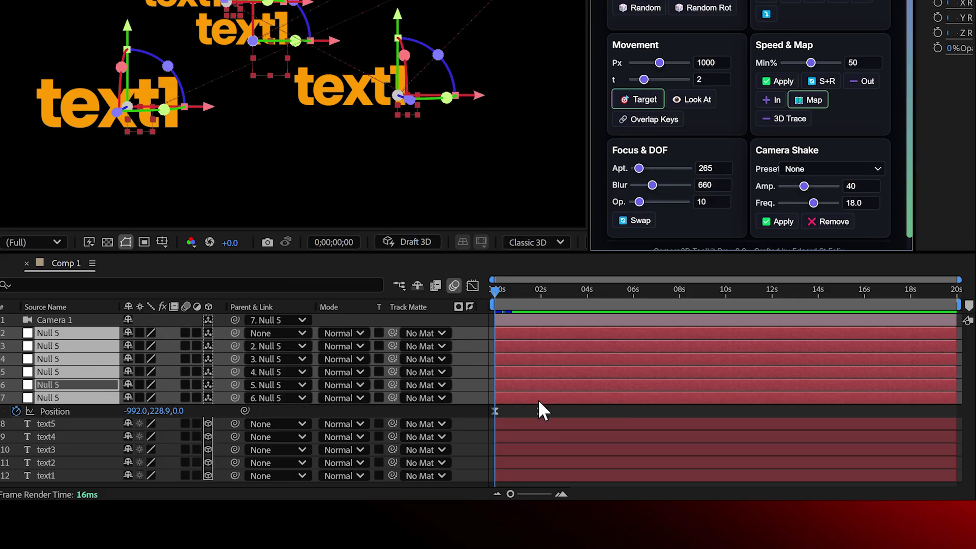
click(75, 398)
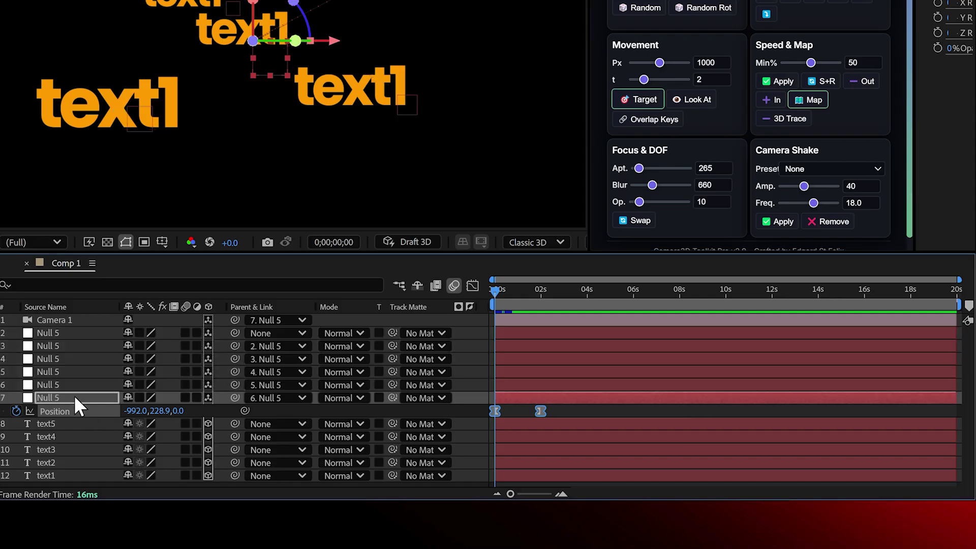
shift+click(60, 331)
key(p)
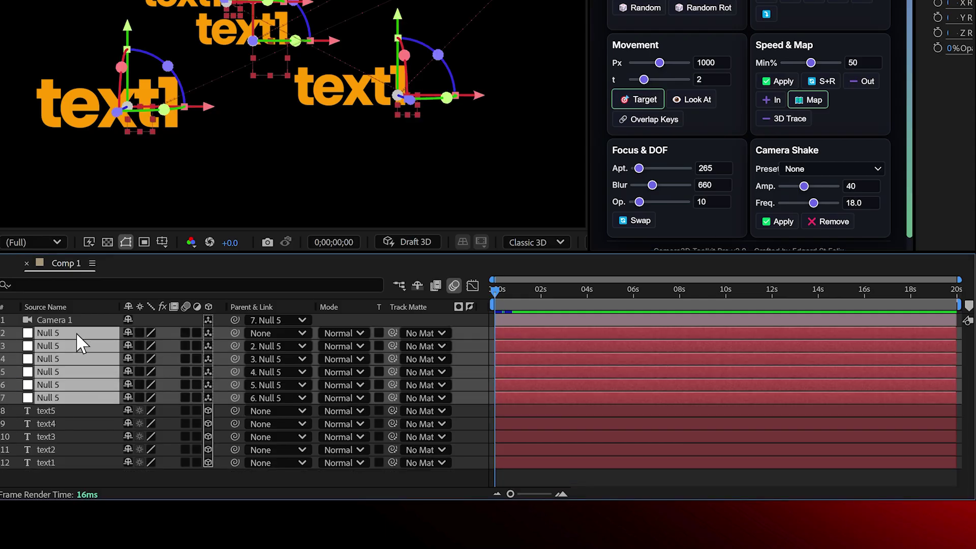
- Enlarge the timeline, preview the camera moving past the text layers, then resize the viewer
drag(451, 251, 453, 188)
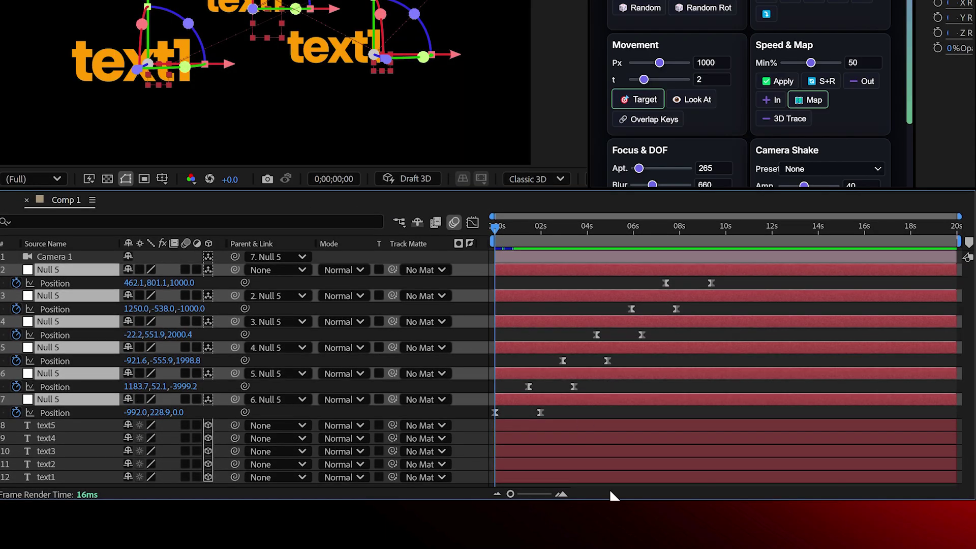
key(space)
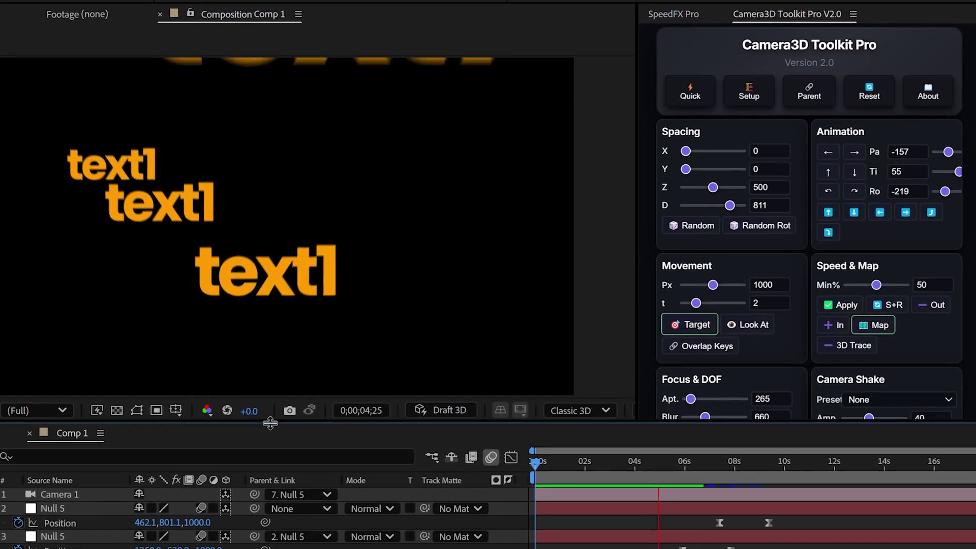
drag(267, 420, 267, 539)
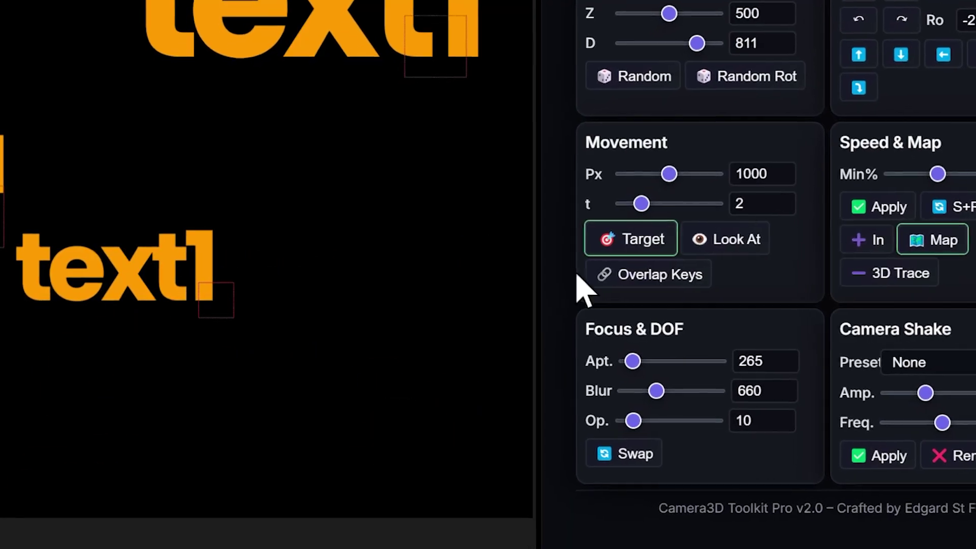
- Apply depth of field (aperture 455, blur 311, opacity 33) and preview the softened text
drag(656, 392, 676, 412)
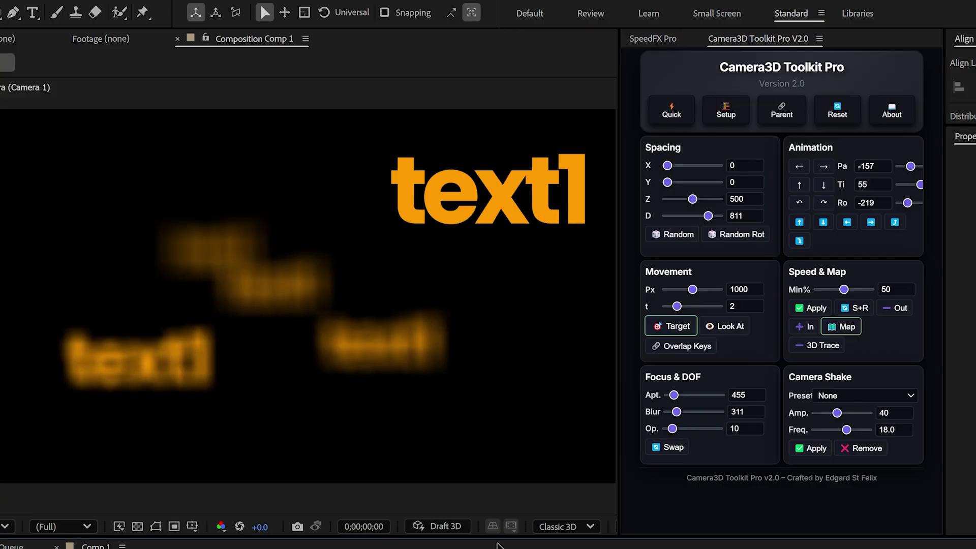
key(space)
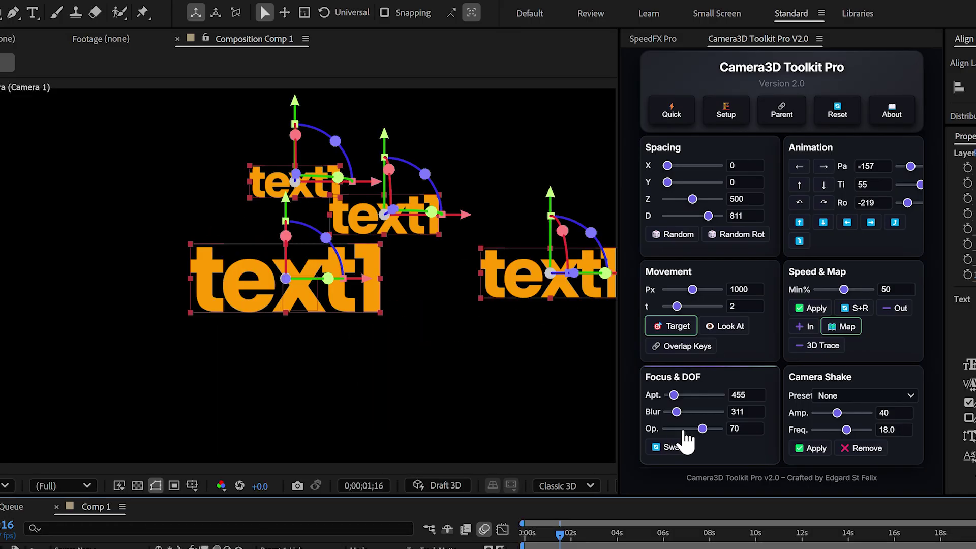
click(684, 428)
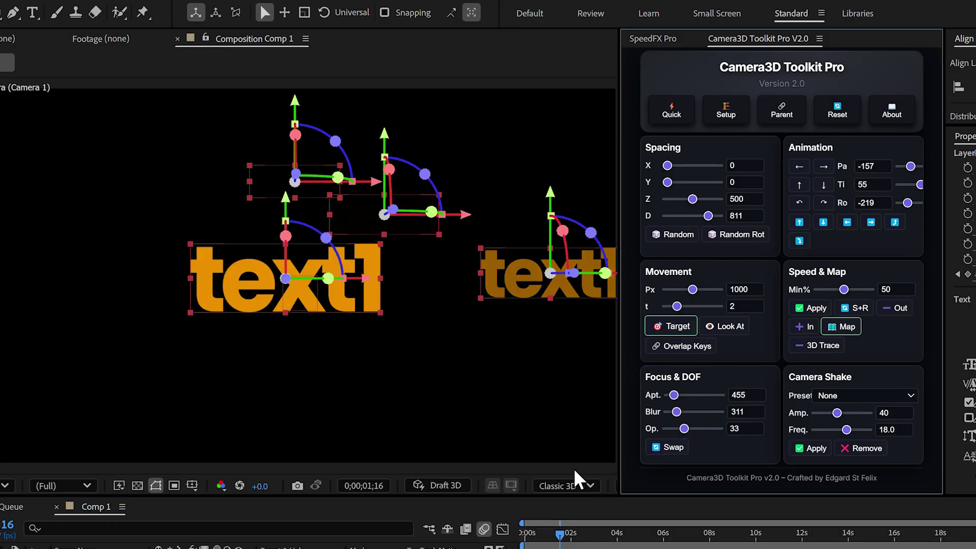
key(space)
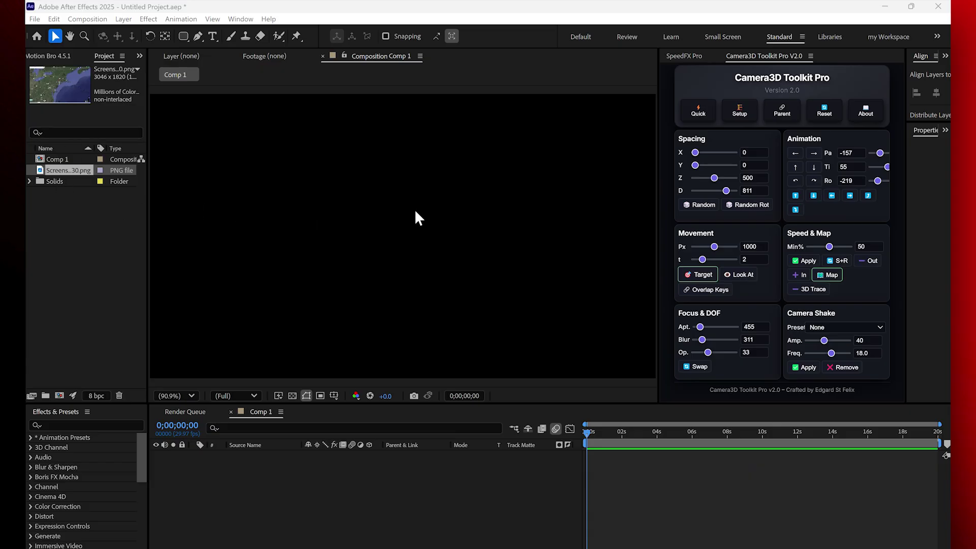
- Add the map image to Comp 1 with a quick camera rig and a target null on New York
drag(308, 467, 307, 468)
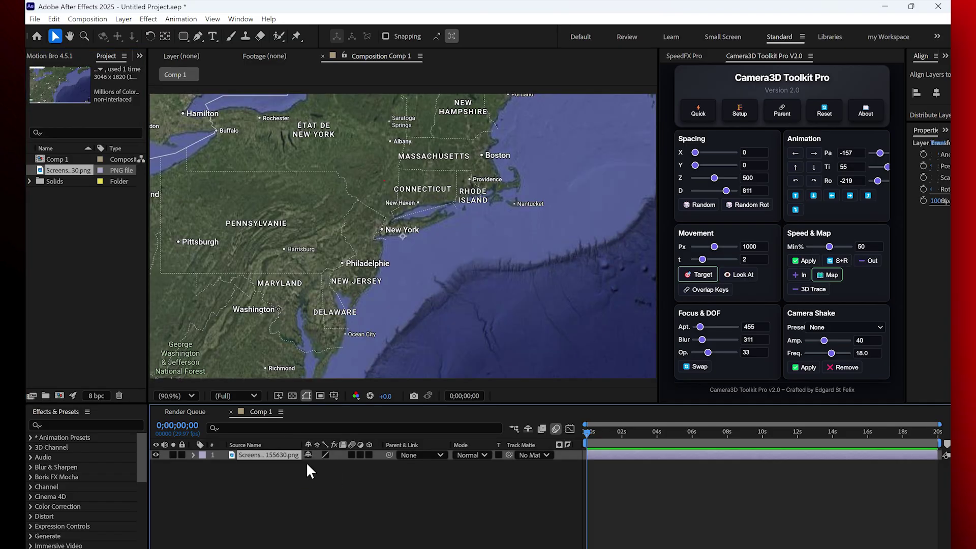
click(699, 111)
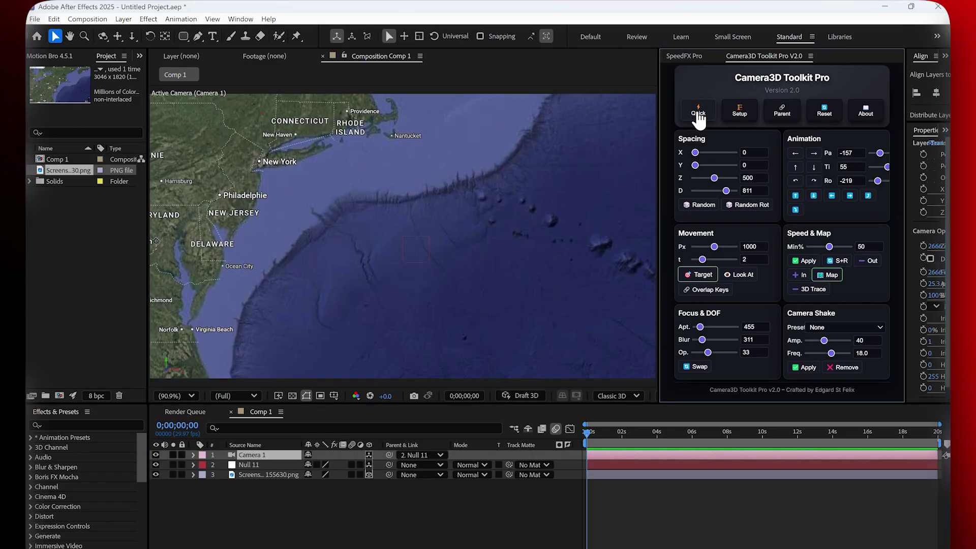
click(394, 538)
click(827, 276)
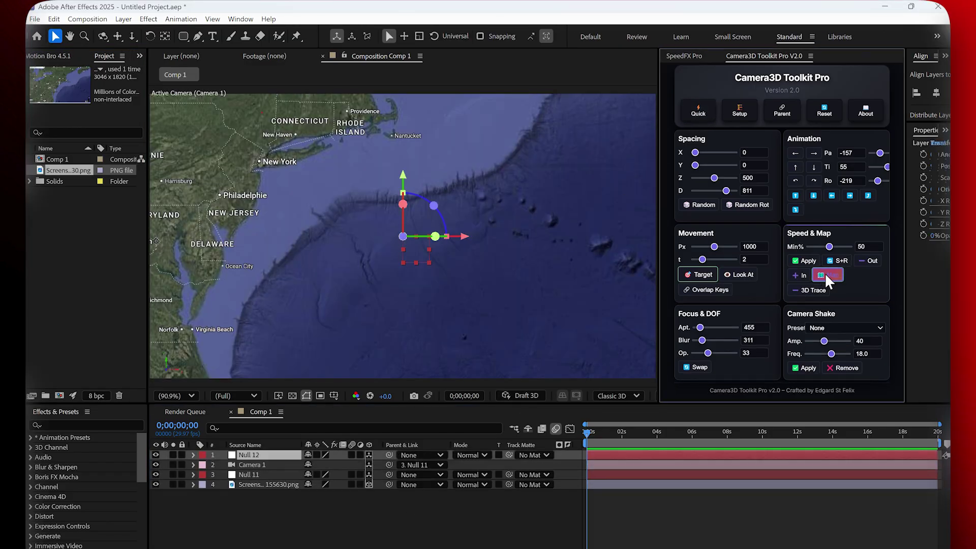
drag(405, 254, 288, 178)
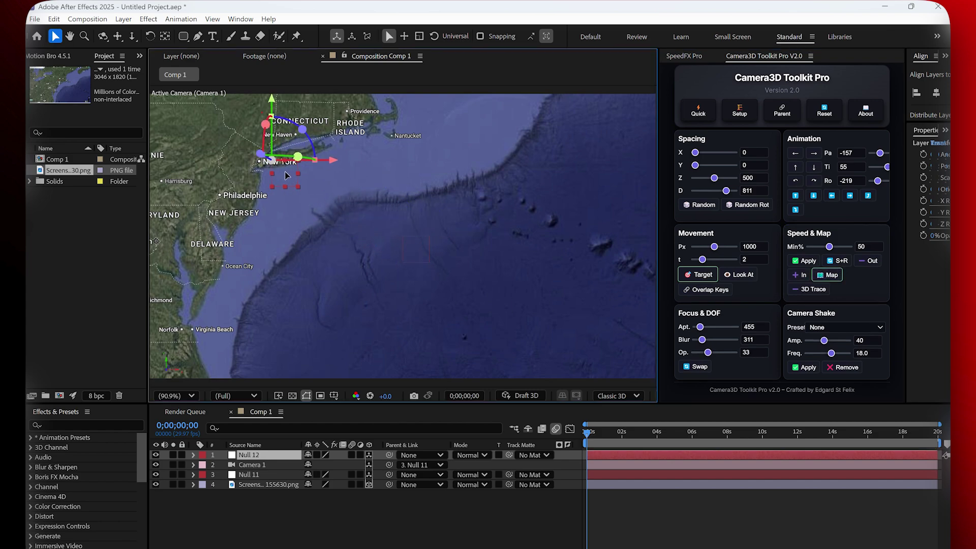
key(Return)
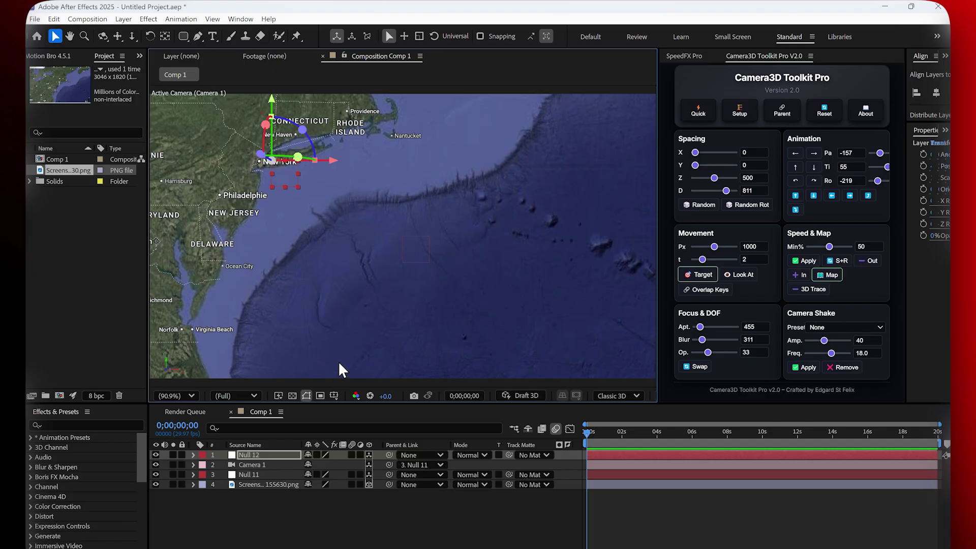
- Send the camera to the target null and keyframe it over Washington at about four seconds
click(706, 274)
drag(612, 437, 651, 433)
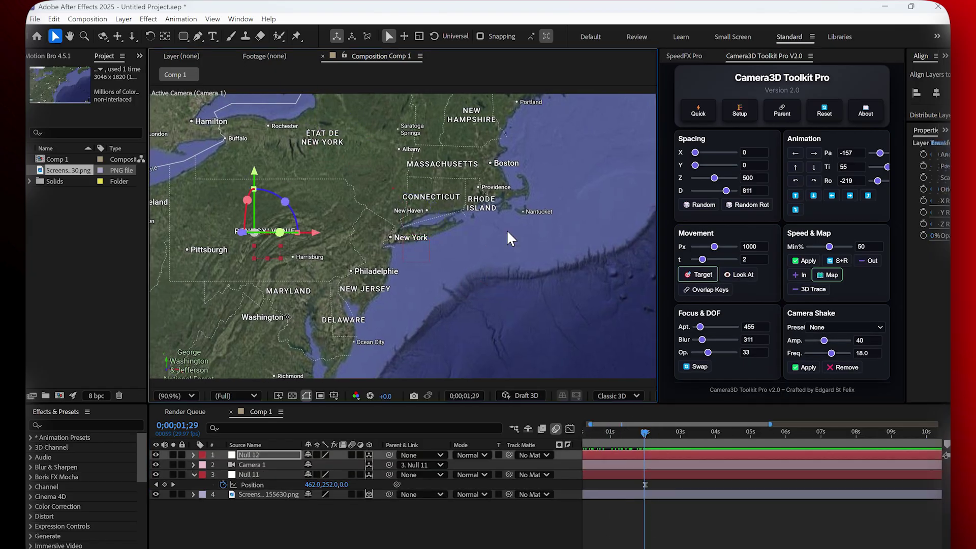
drag(645, 432, 714, 432)
drag(266, 251, 418, 255)
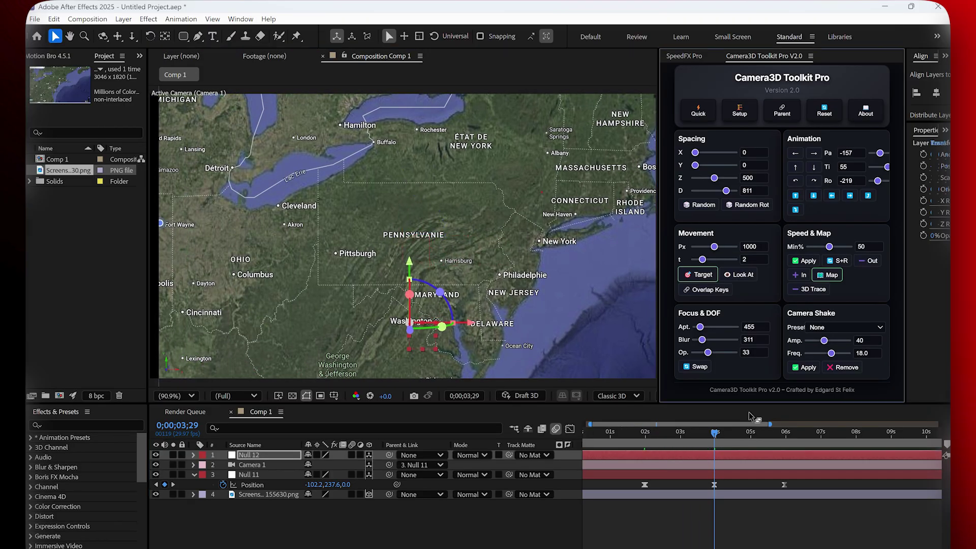
drag(758, 431, 778, 446)
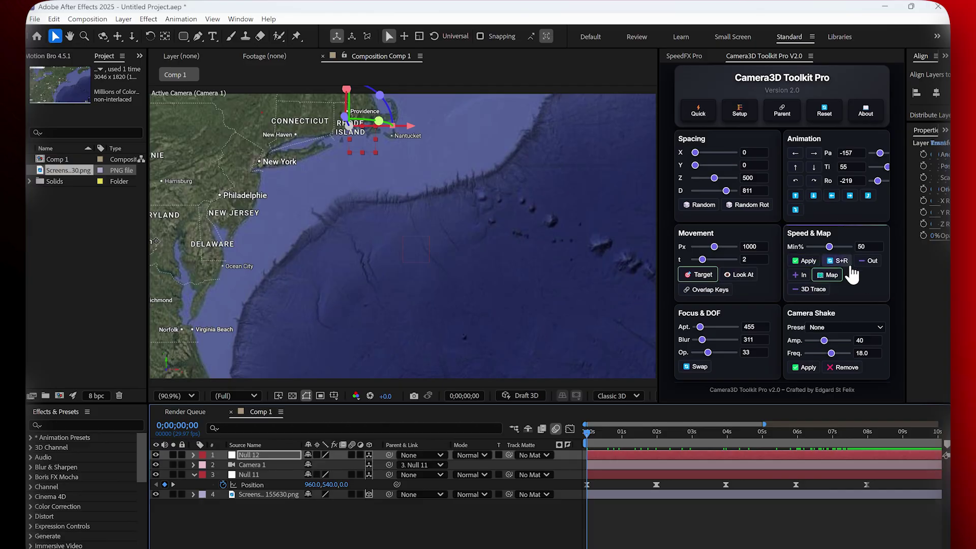
- Apply S+R to scale the map to 20% and tilt it 45°, add a 3D Trace line, and preview
click(841, 260)
click(556, 239)
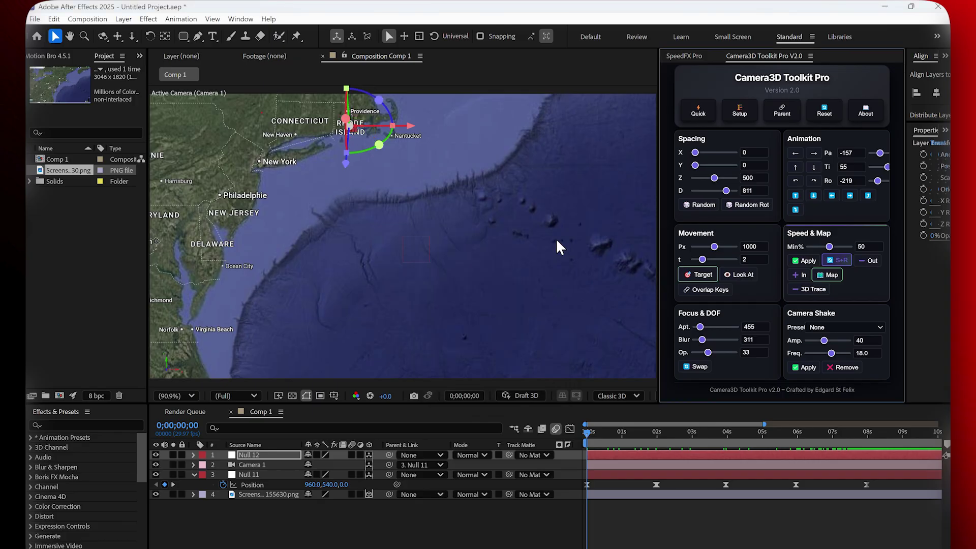
click(837, 260)
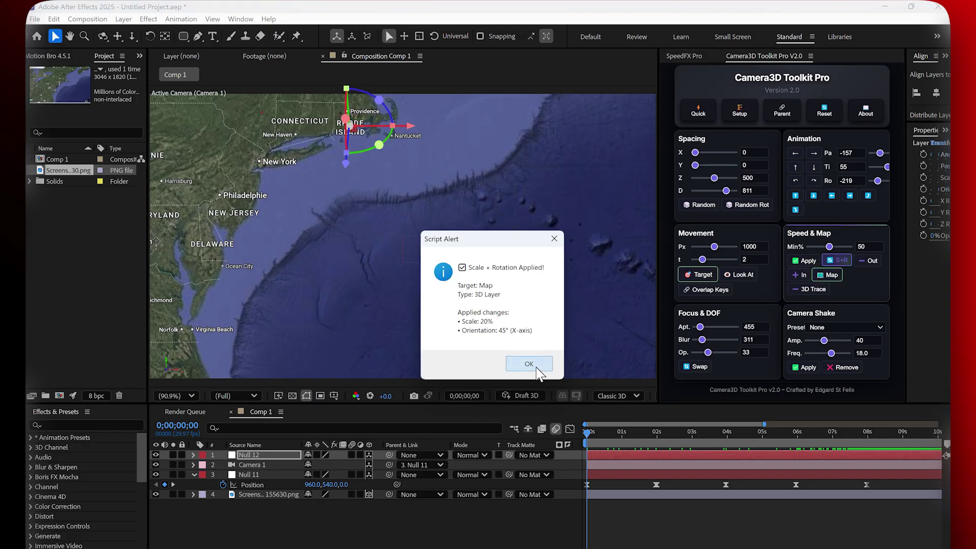
key(Return)
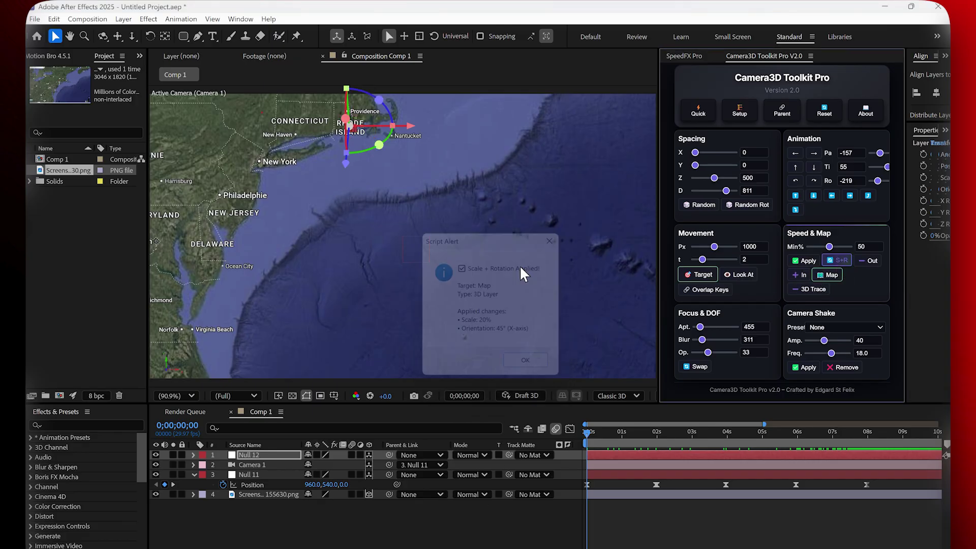
click(812, 290)
key(space)
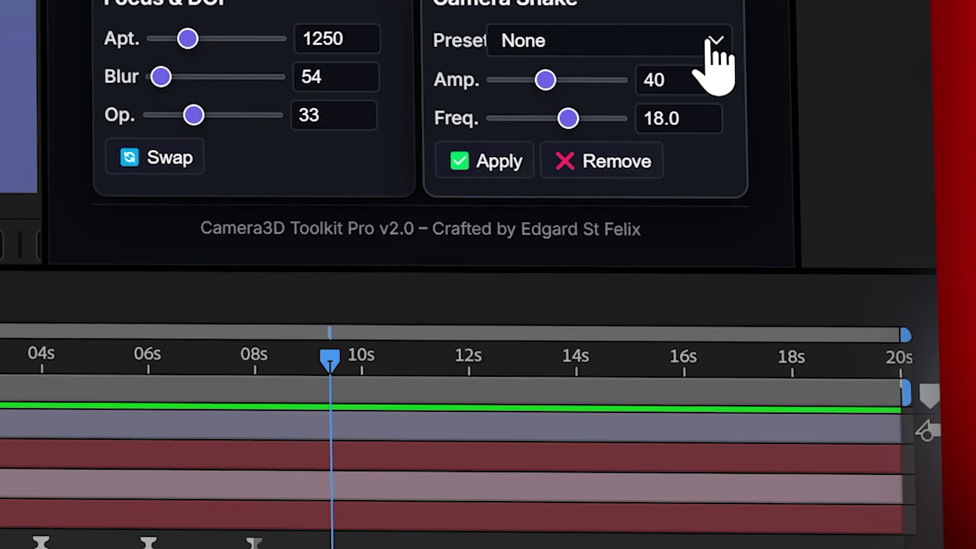
- Check the Camera Shake presets, leave the preset at None, and select the bottom layer
click(715, 41)
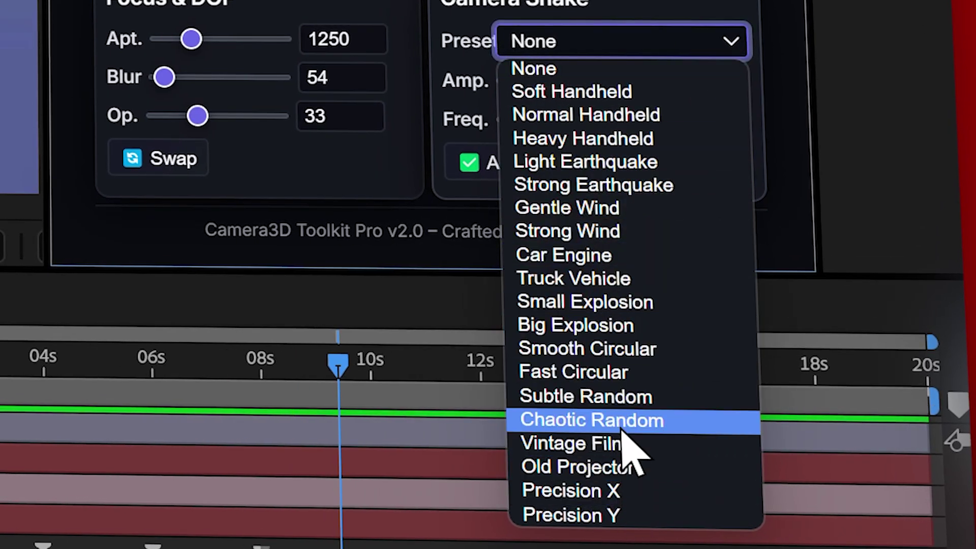
key(Escape)
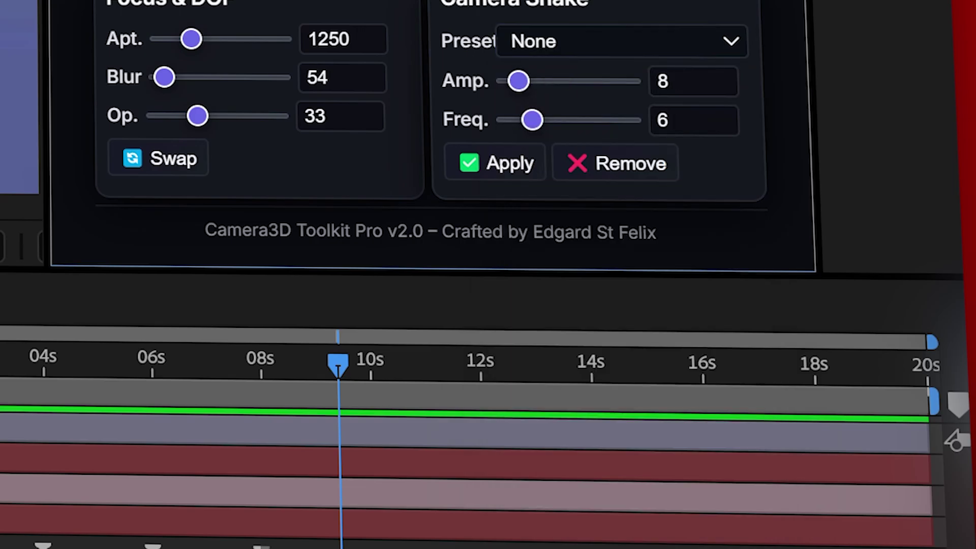
click(610, 524)
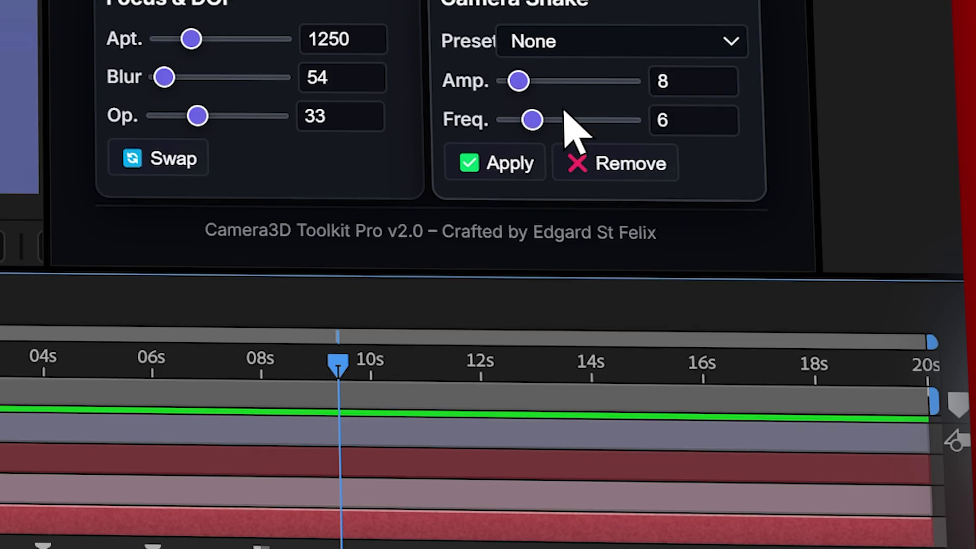